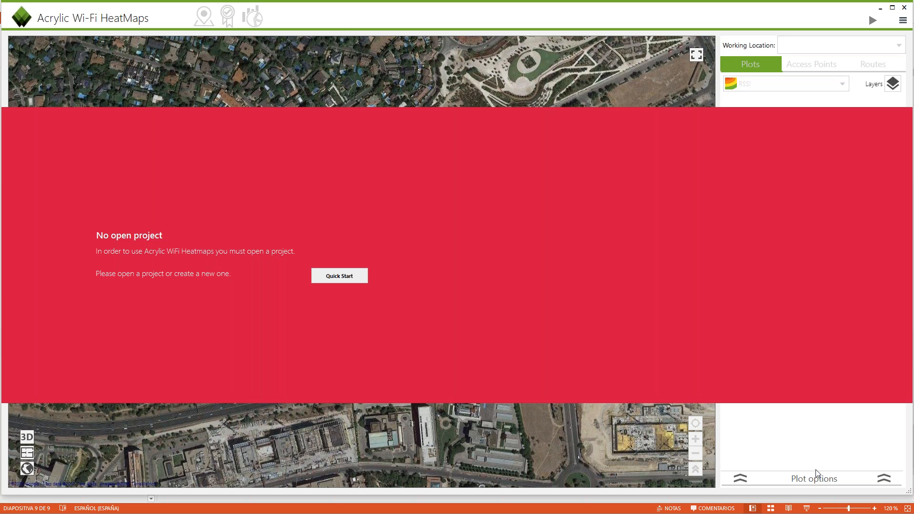
Start a new site survey project and name it "As cancelas".
{"action": "left_click_drag", "start_coordinate": [908, 490], "coordinate": [908, 509]}
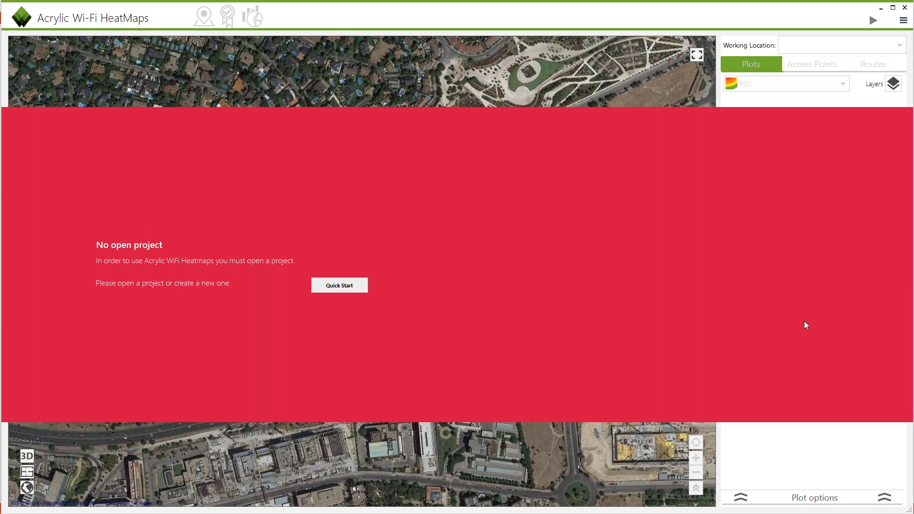
{"action": "left_click", "coordinate": [330, 284]}
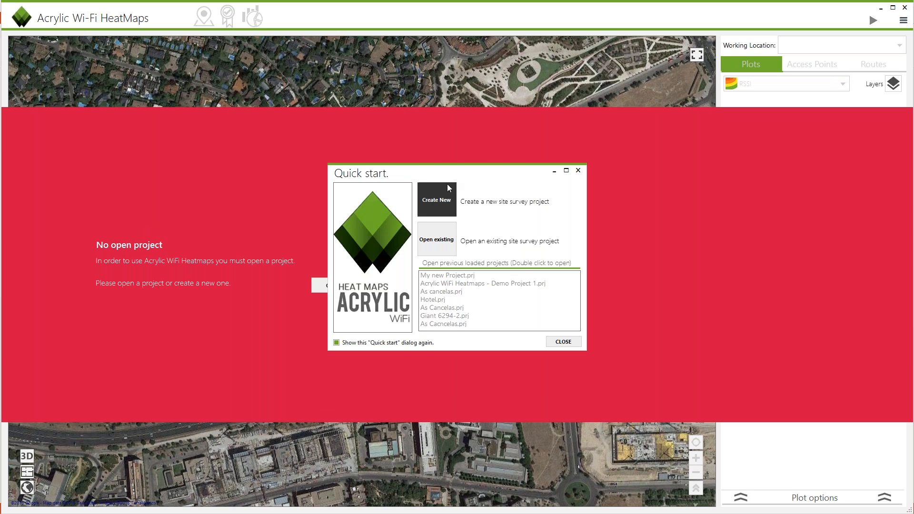
{"action": "left_click", "coordinate": [448, 188]}
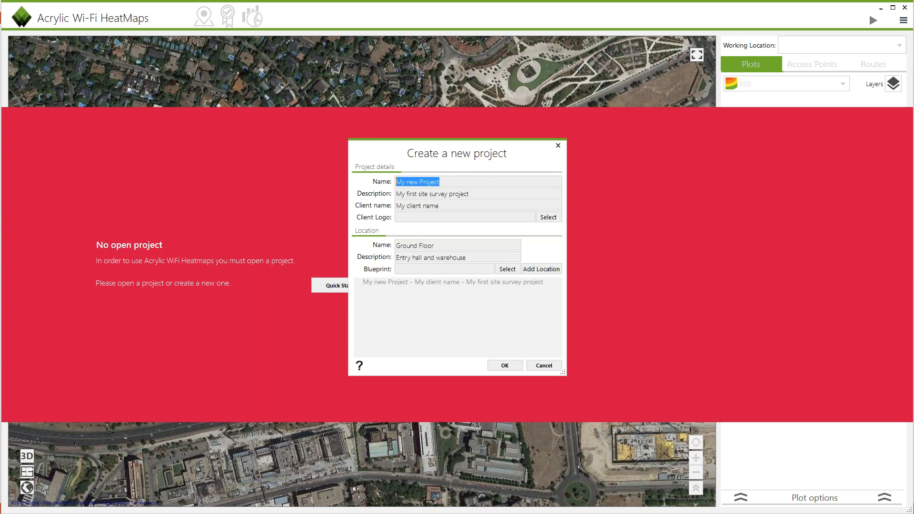
{"action": "type", "text": "A"}
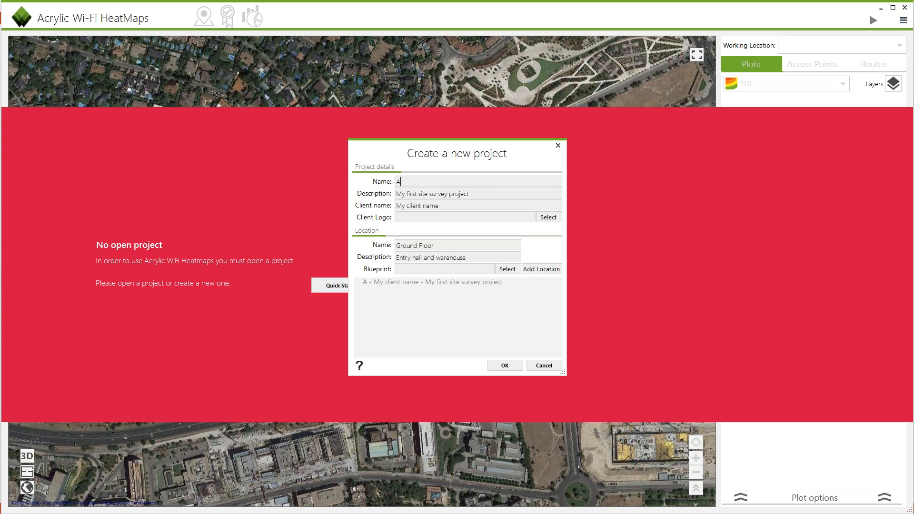
{"action": "type", "text": "s cancelas"}
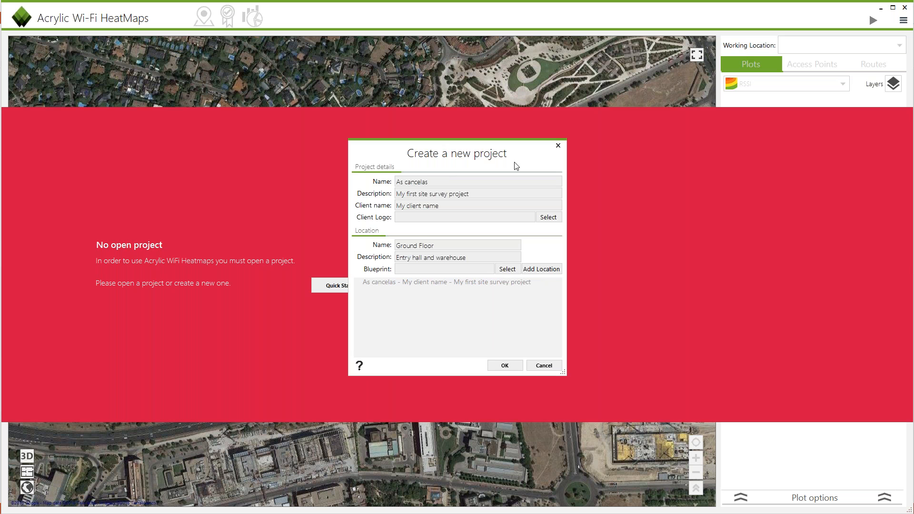
Set the client name to "As Cancelas" and load "As cancelas logo.jpg" as the client logo.
{"action": "left_click_drag", "start_coordinate": [496, 194], "coordinate": [396, 193]}
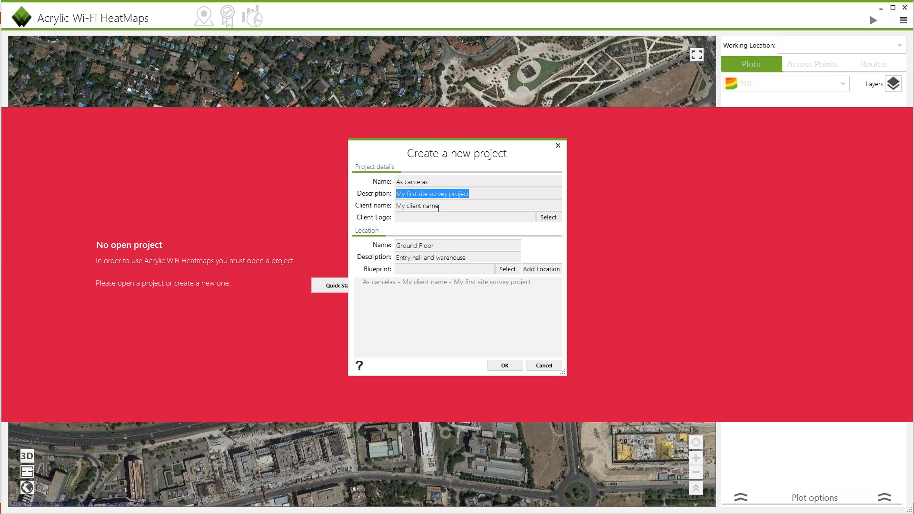
{"action": "left_click_drag", "start_coordinate": [458, 208], "coordinate": [395, 209]}
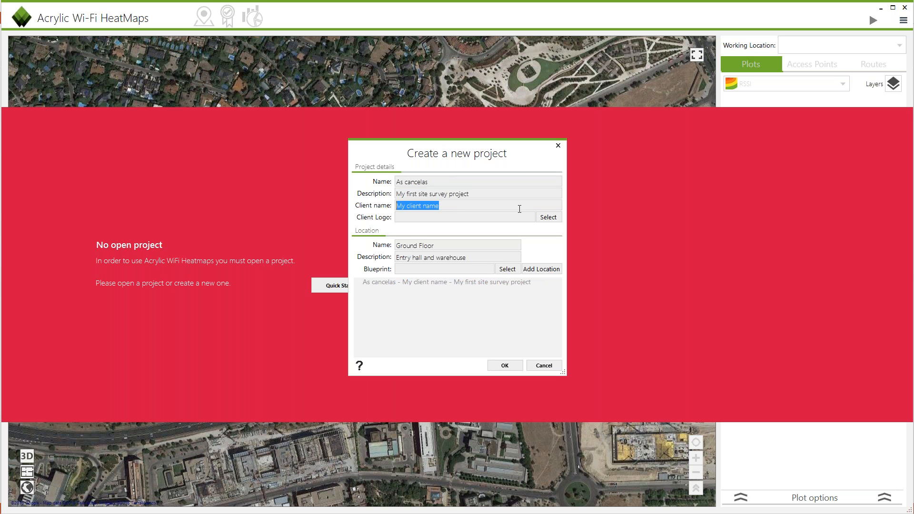
{"action": "type", "text": "Ad"}
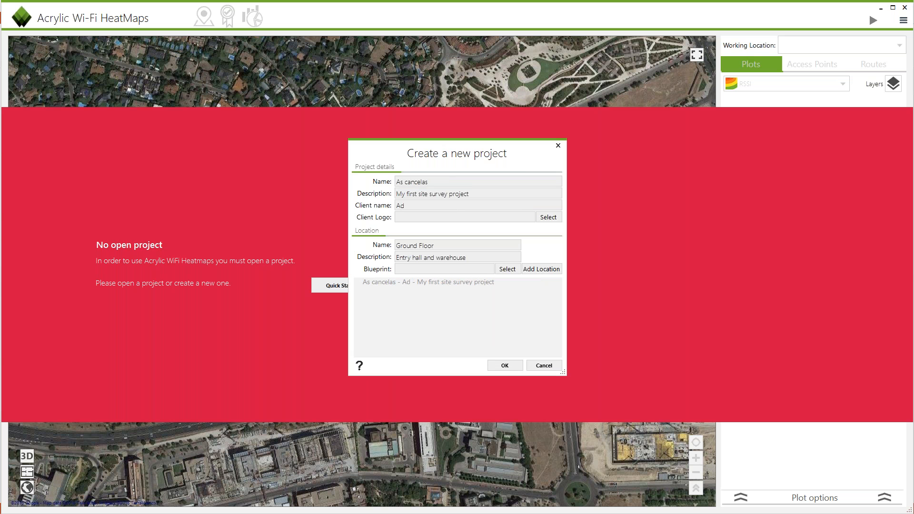
{"action": "key", "text": "BackSpace"}
{"action": "type", "text": "s Cancelas"}
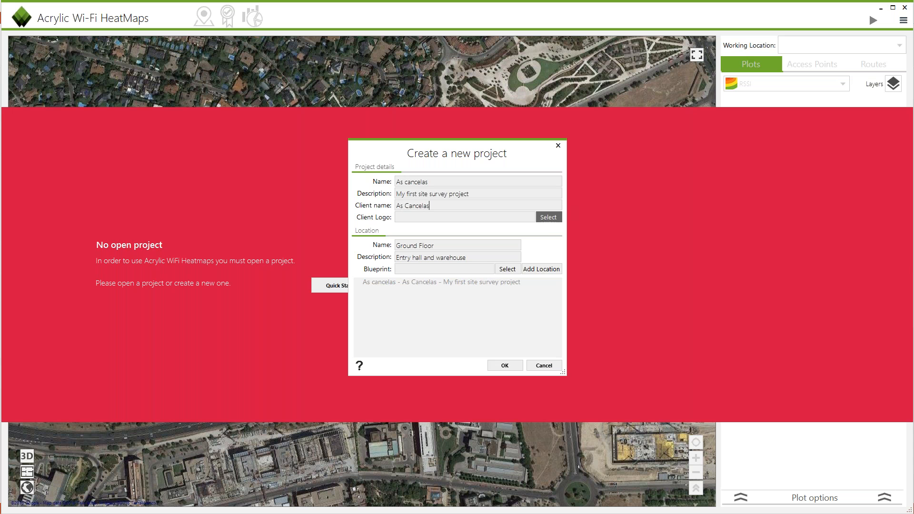
{"action": "left_click", "coordinate": [549, 217]}
{"action": "left_click", "coordinate": [456, 206]}
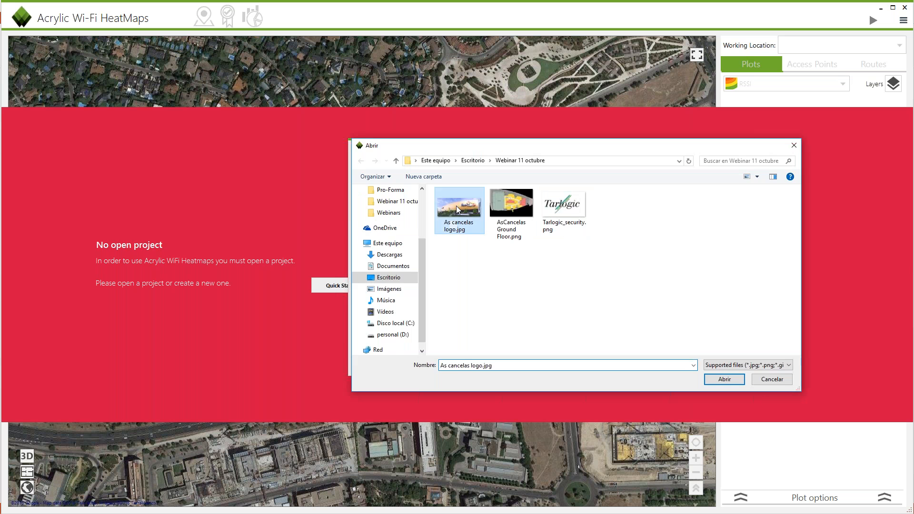
{"action": "double_click", "coordinate": [457, 206]}
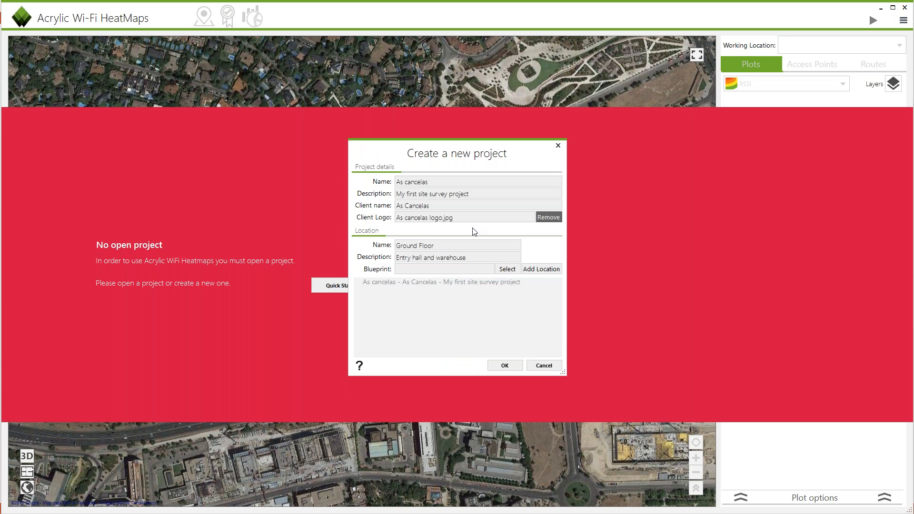
{"action": "left_click", "coordinate": [473, 245]}
{"action": "key", "text": "ctrl+a"}
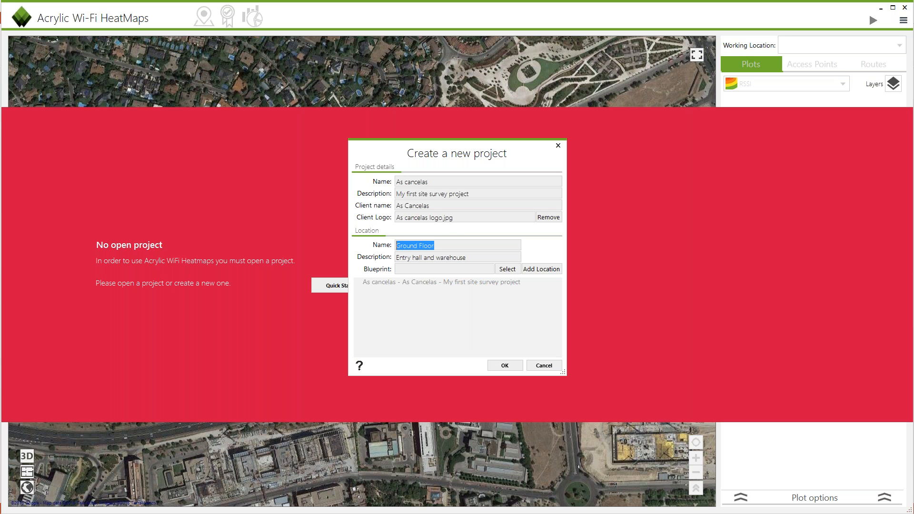
{"action": "left_click", "coordinate": [472, 245]}
{"action": "left_click_drag", "start_coordinate": [477, 243], "coordinate": [388, 234]}
Shorten the Ground Floor location's description to "Entry hall".
{"action": "left_click", "coordinate": [466, 258]}
{"action": "left_click_drag", "start_coordinate": [489, 256], "coordinate": [396, 258]}
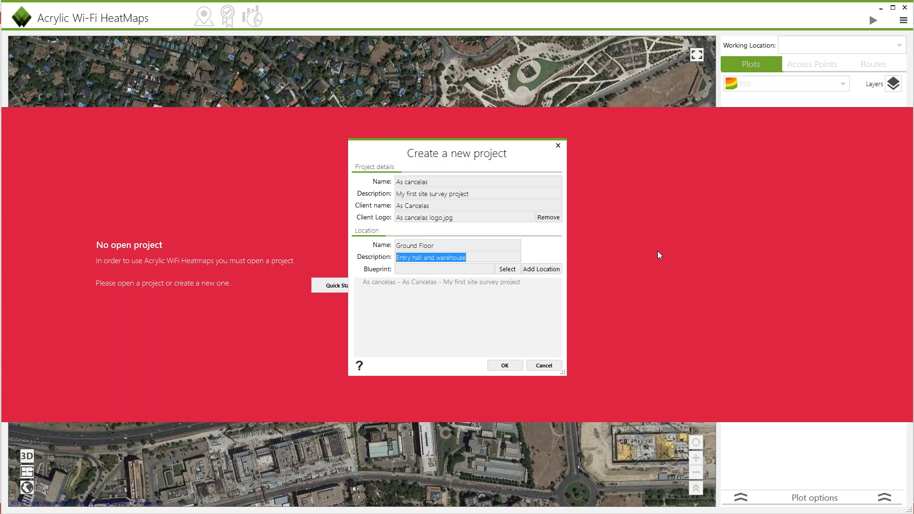
{"action": "key", "text": "Right"}
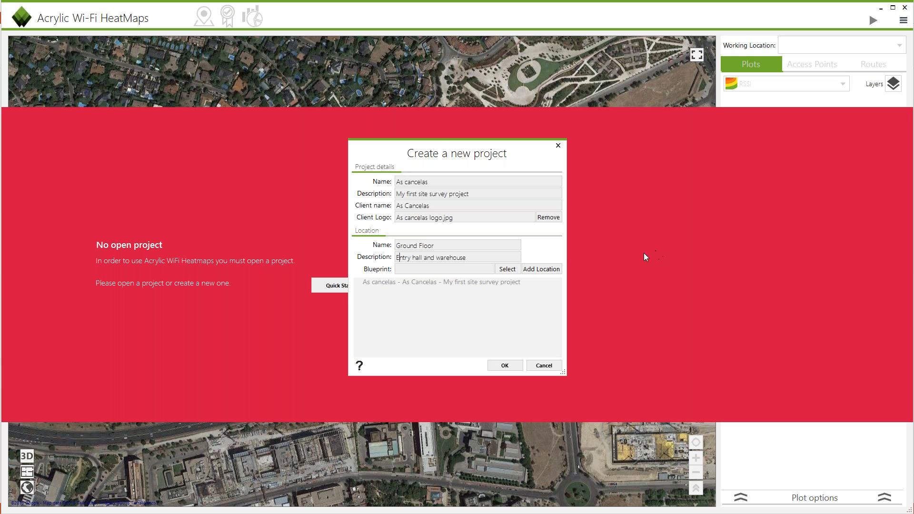
{"action": "left_click_drag", "start_coordinate": [484, 258], "coordinate": [427, 259]}
{"action": "key", "text": "BackSpace"}
Load "AsCancelas Ground Floor.png" as the blueprint for the Ground Floor location.
{"action": "left_click", "coordinate": [508, 269]}
{"action": "left_click", "coordinate": [385, 187]}
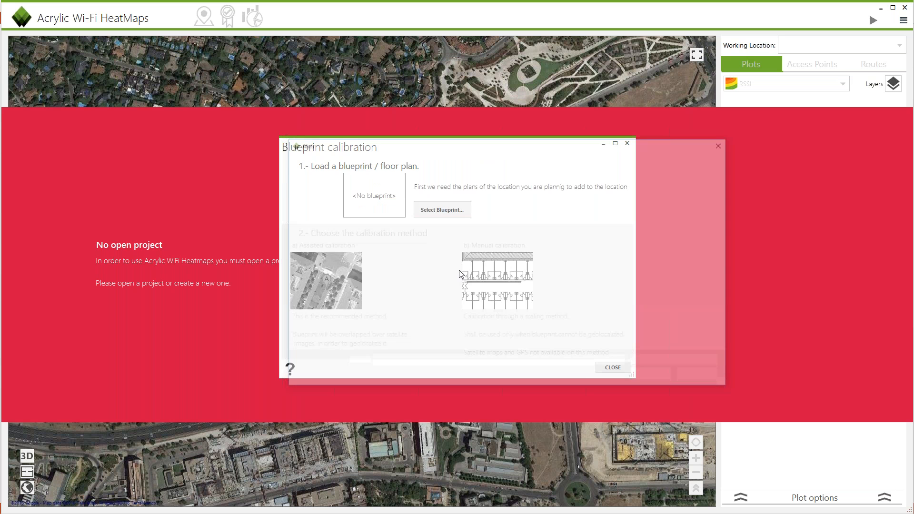
{"action": "left_click", "coordinate": [436, 205]}
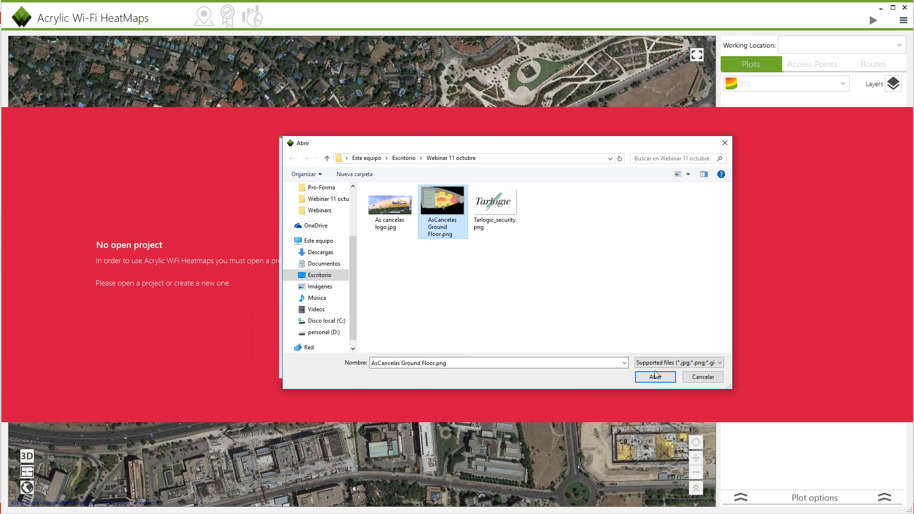
{"action": "left_click", "coordinate": [656, 376]}
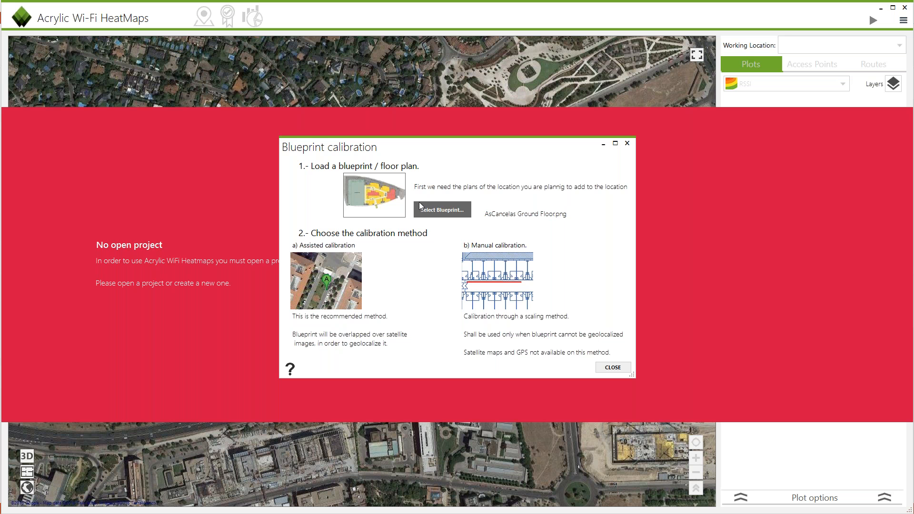
{"action": "left_click", "coordinate": [501, 271]}
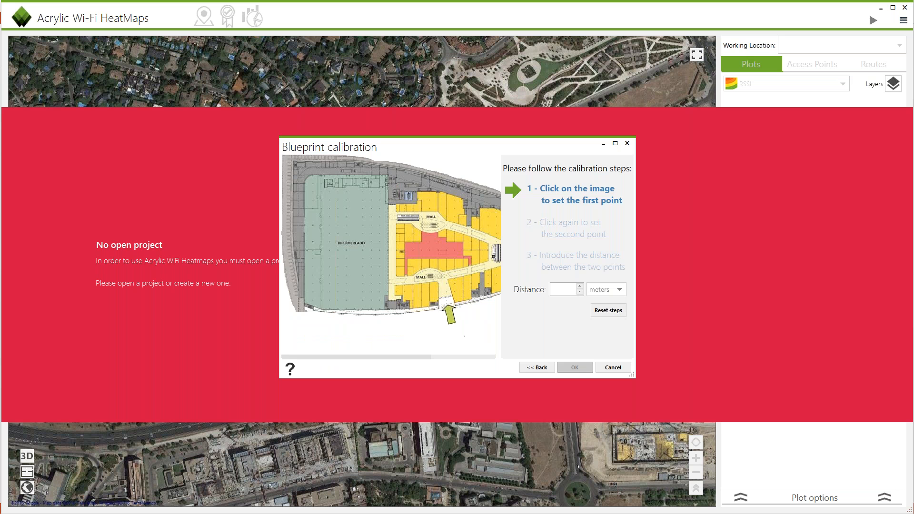
{"action": "left_click", "coordinate": [397, 209]}
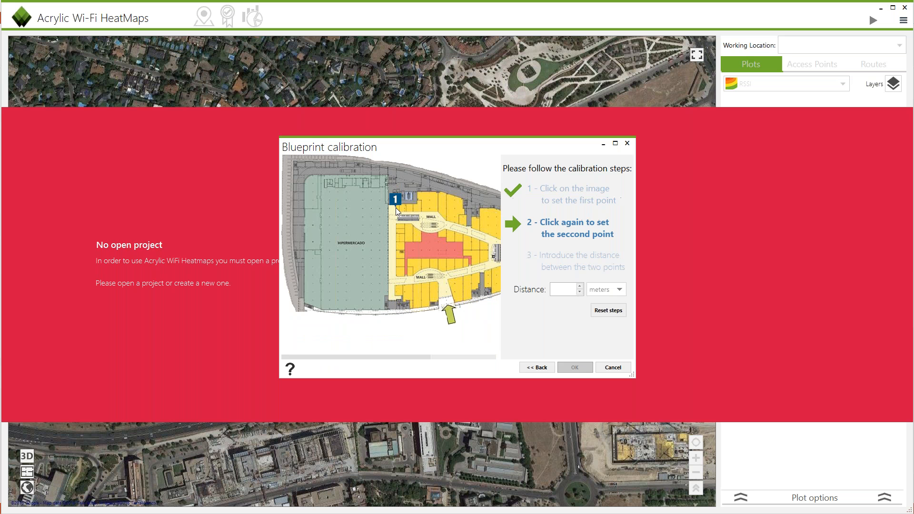
{"action": "left_click", "coordinate": [442, 207]}
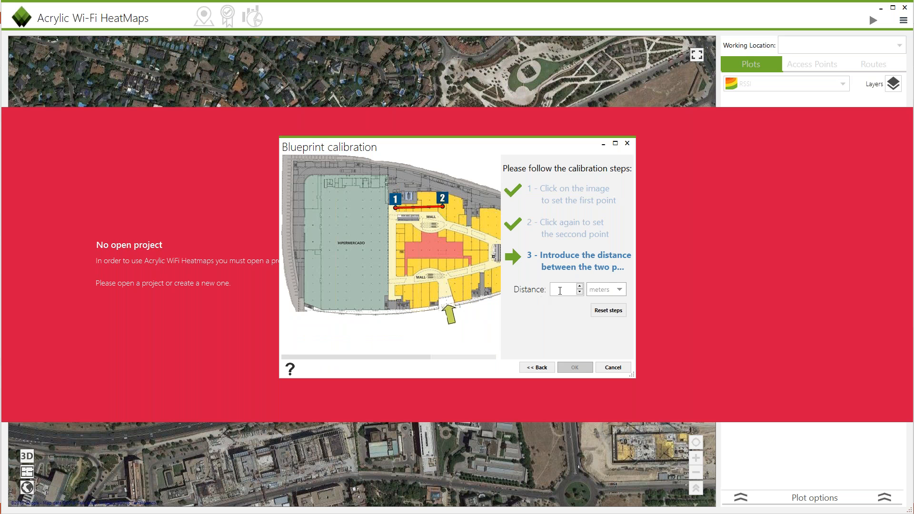
{"action": "left_click", "coordinate": [614, 293]}
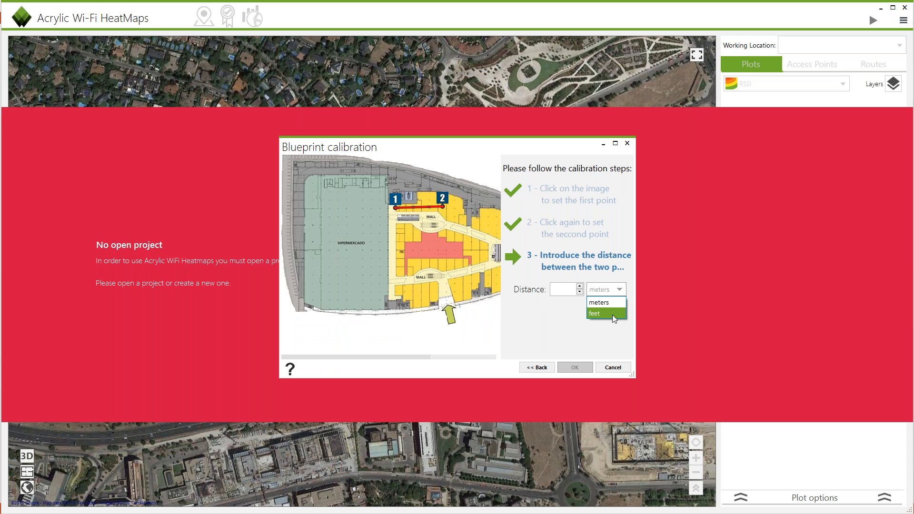
{"action": "left_click", "coordinate": [537, 368]}
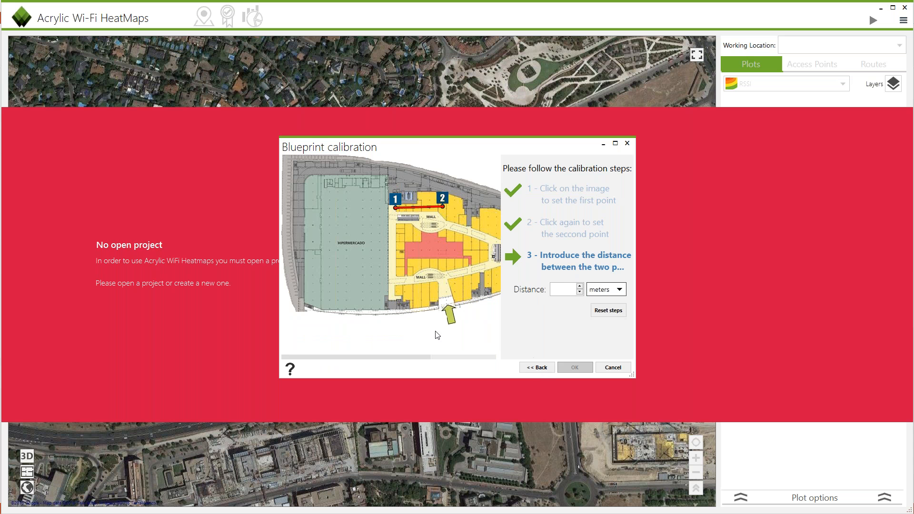
{"action": "left_click", "coordinate": [540, 369]}
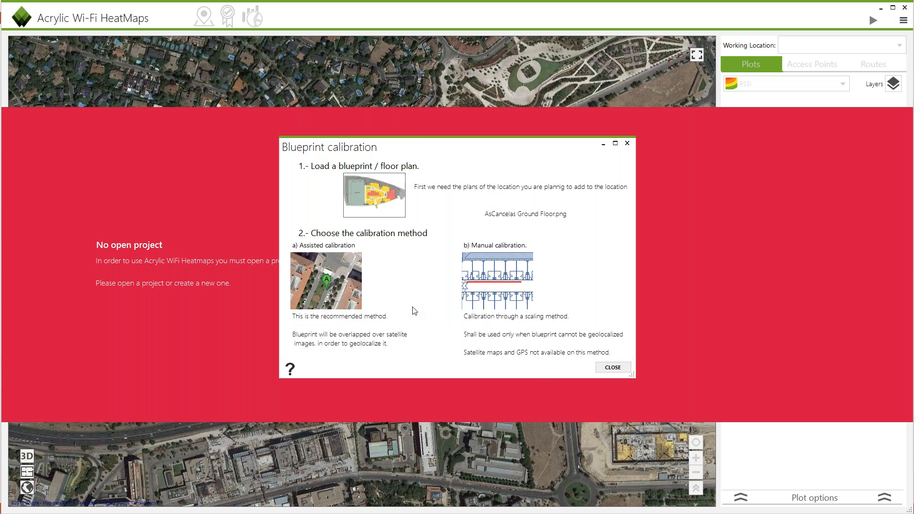
Choose assisted calibration for the blueprint and enlarge the calibration window to show more of the satellite map.
{"action": "left_click", "coordinate": [341, 277]}
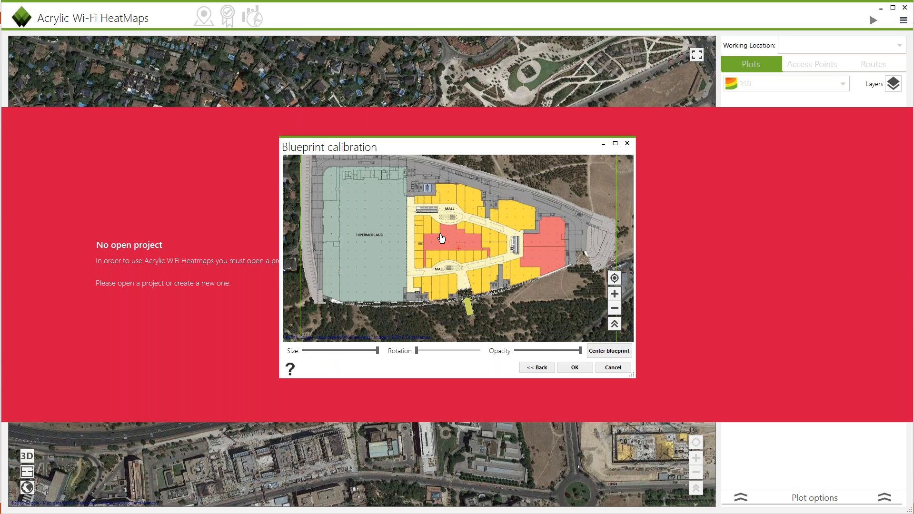
{"action": "left_click_drag", "start_coordinate": [633, 373], "coordinate": [895, 490]}
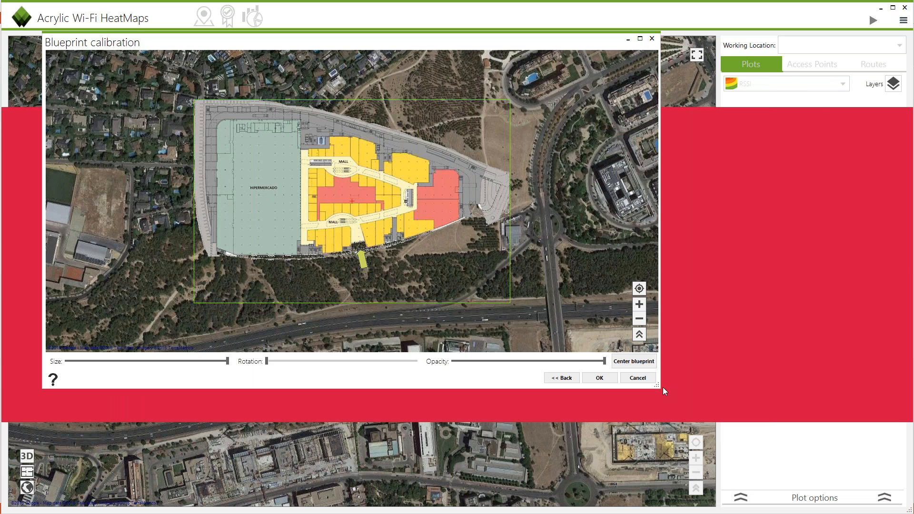
{"action": "left_click_drag", "start_coordinate": [663, 388], "coordinate": [752, 439]}
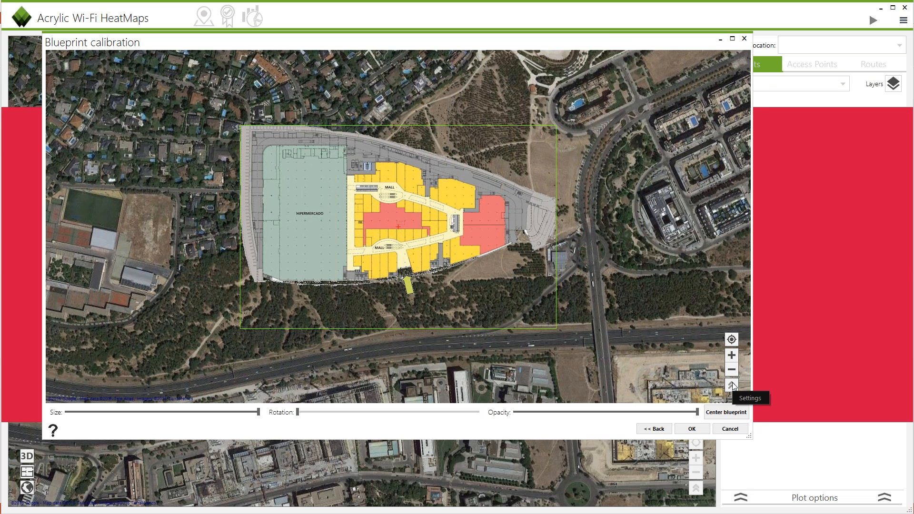
Find "As cancelas, santiago" on the satellite map and center the blueprint at that place.
{"action": "left_click", "coordinate": [732, 384]}
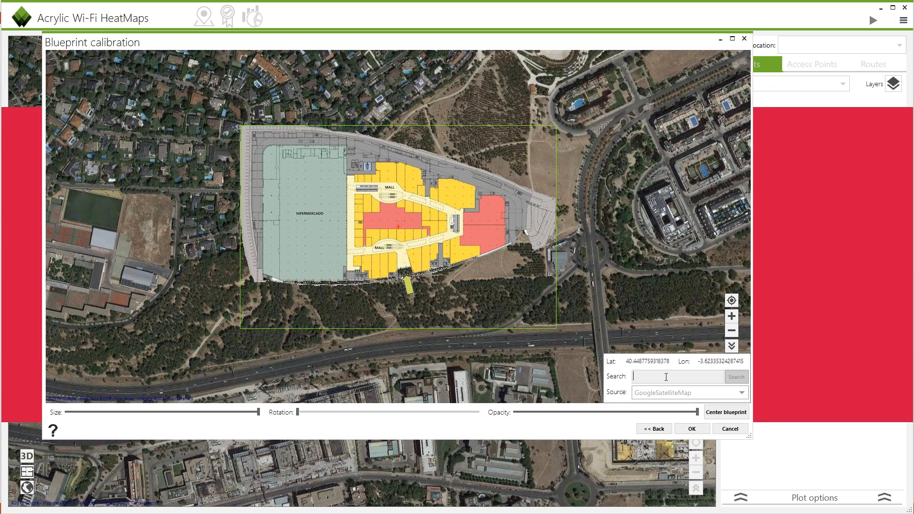
{"action": "type", "text": "As cancelas,  santiago"}
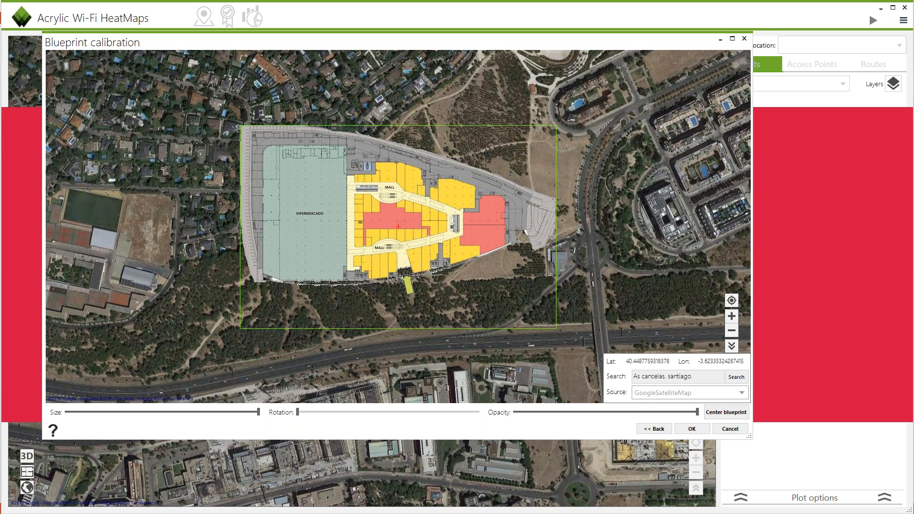
{"action": "left_click", "coordinate": [744, 377]}
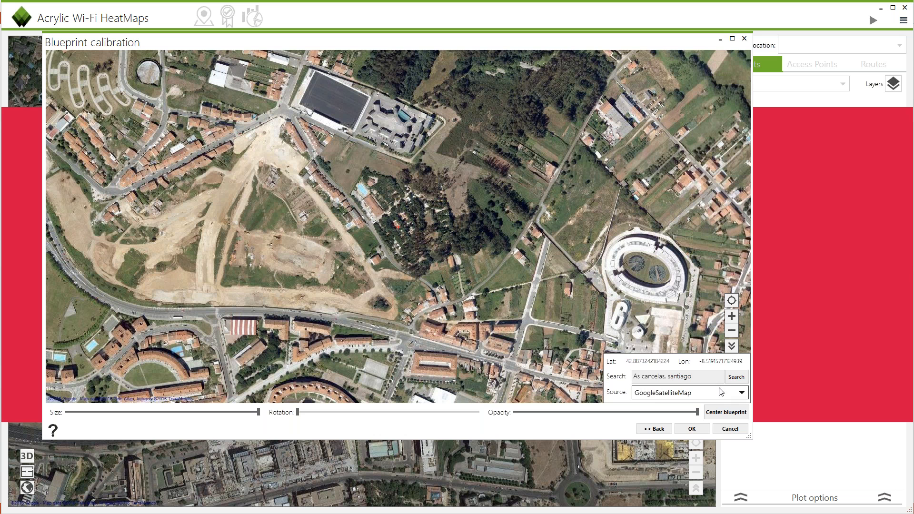
{"action": "left_click", "coordinate": [727, 412]}
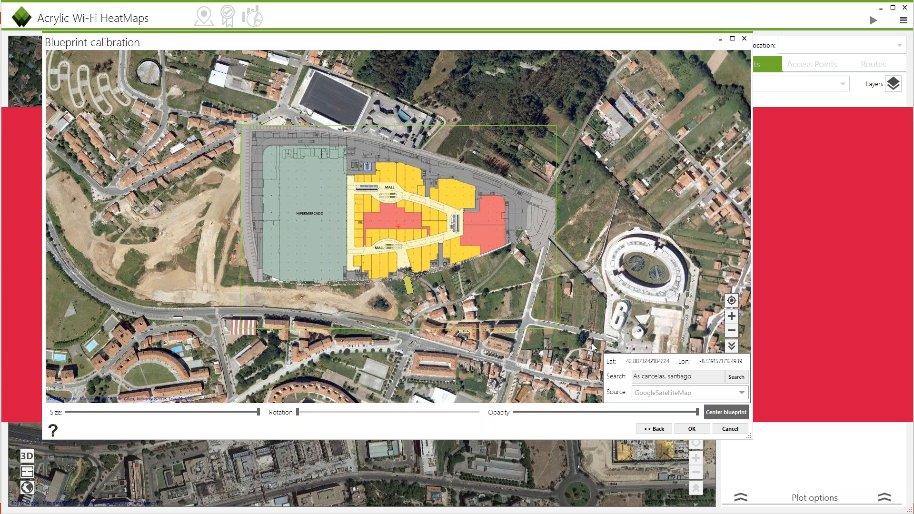
Shift the blueprint slightly over the satellite map and lower its opacity so the ground shows through.
{"action": "left_click_drag", "start_coordinate": [474, 240], "coordinate": [460, 251]}
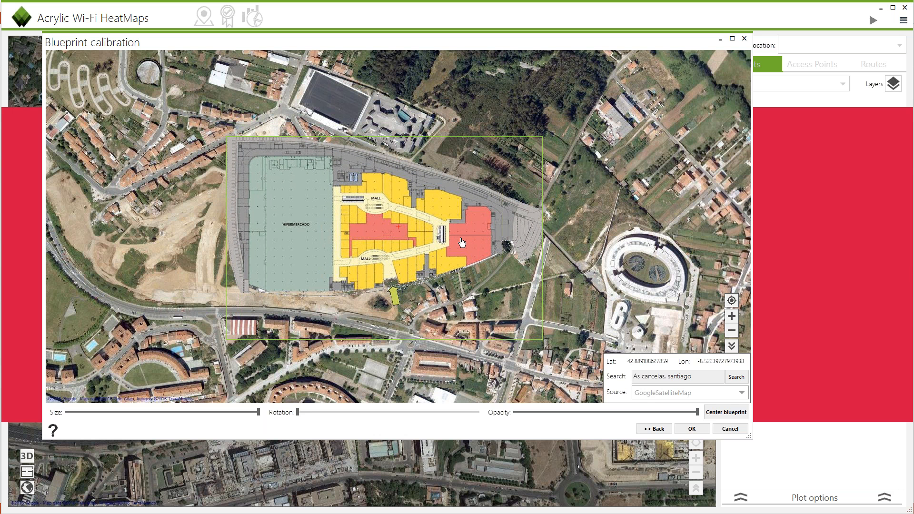
{"action": "mouse_move", "coordinate": [458, 242]}
{"action": "left_mouse_down"}
{"action": "mouse_move", "coordinate": [451, 239]}
{"action": "mouse_move", "coordinate": [461, 243]}
{"action": "left_mouse_up"}
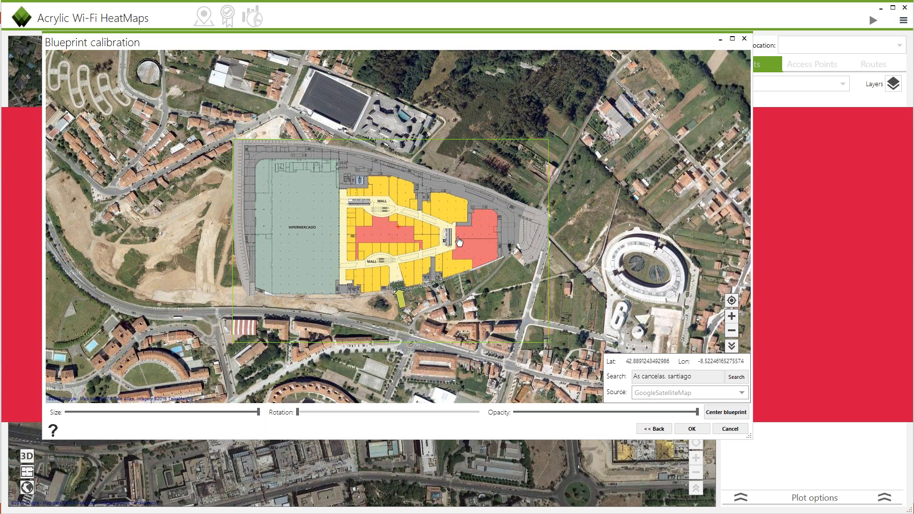
{"action": "left_click", "coordinate": [628, 413]}
{"action": "left_click_drag", "start_coordinate": [629, 412], "coordinate": [659, 414]}
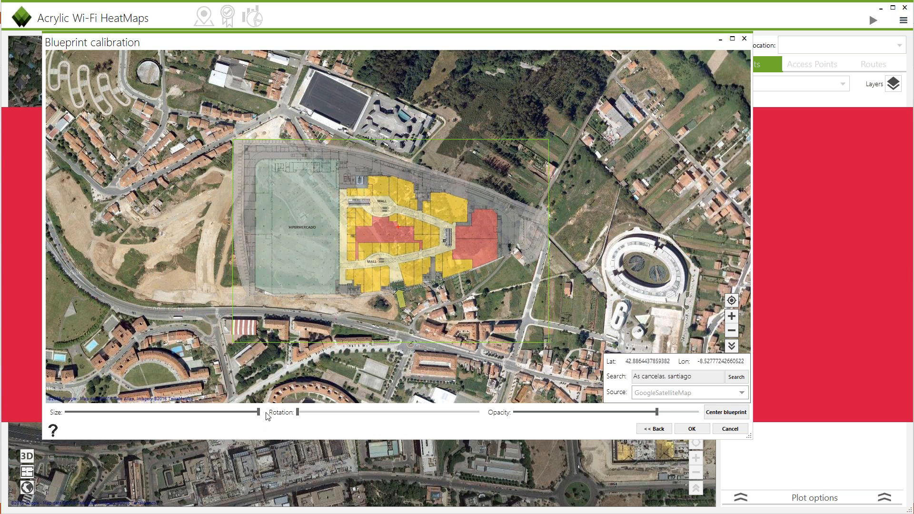
Rotate the blueprint clockwise, shrink it and move it onto the cleared building site beside the main road, and accept the calibration.
{"action": "left_click_drag", "start_coordinate": [258, 412], "coordinate": [312, 414]}
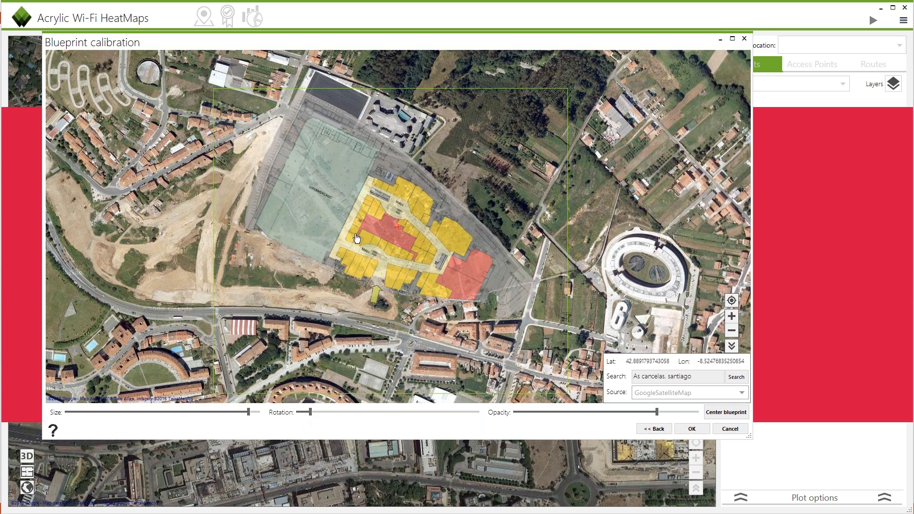
{"action": "left_click_drag", "start_coordinate": [357, 238], "coordinate": [323, 258]}
{"action": "left_click", "coordinate": [235, 414]}
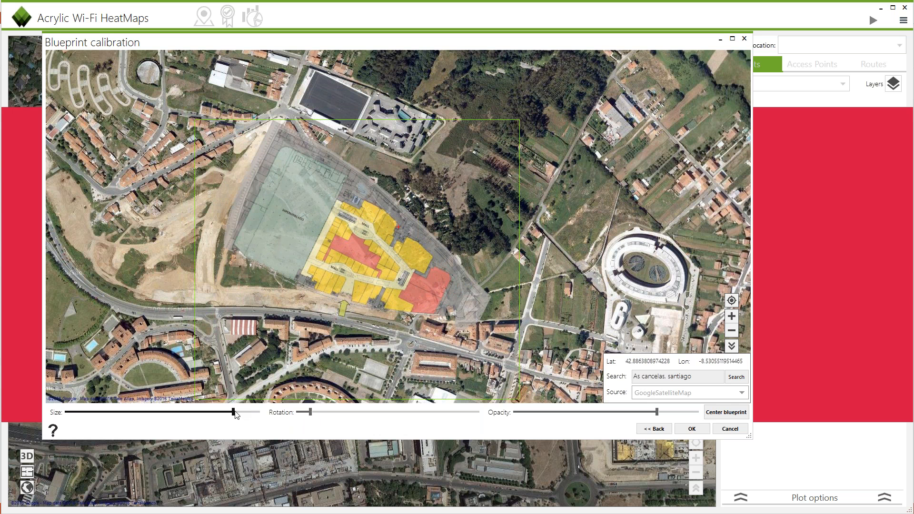
{"action": "left_click", "coordinate": [227, 414]}
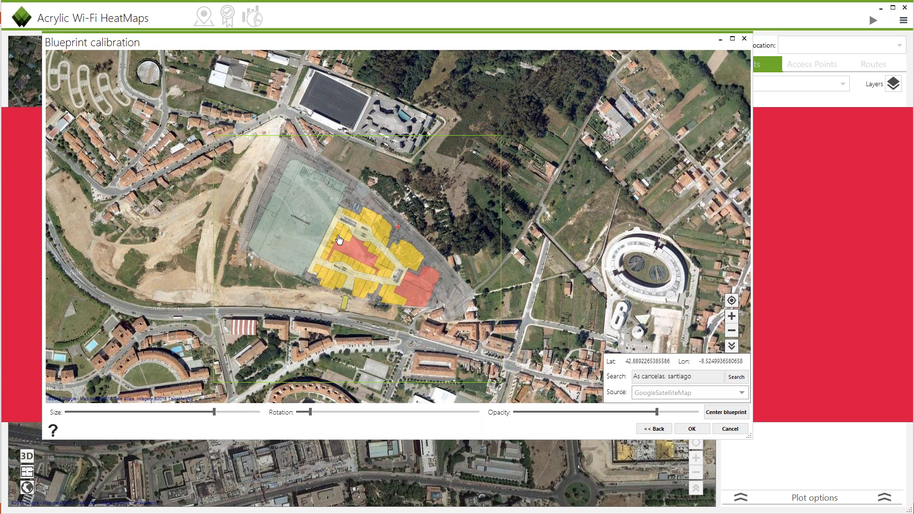
{"action": "left_click_drag", "start_coordinate": [339, 239], "coordinate": [304, 233]}
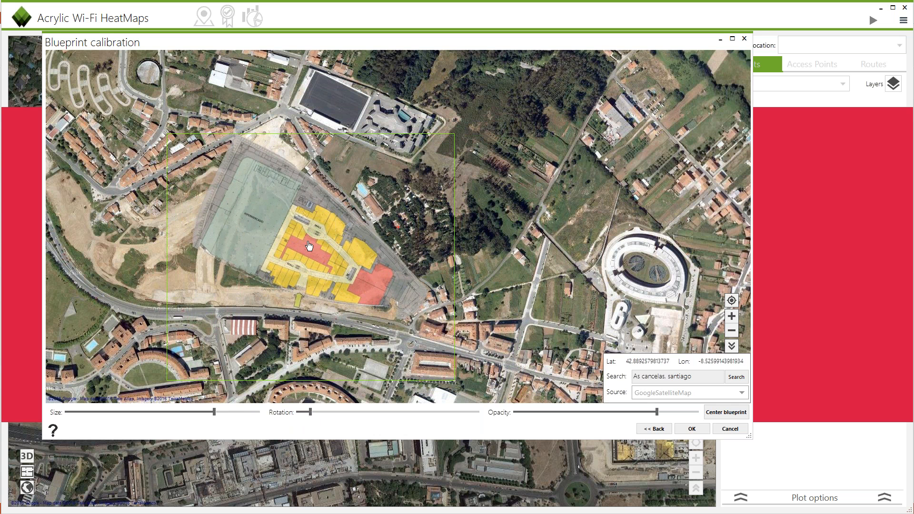
{"action": "left_click_drag", "start_coordinate": [206, 413], "coordinate": [203, 413]}
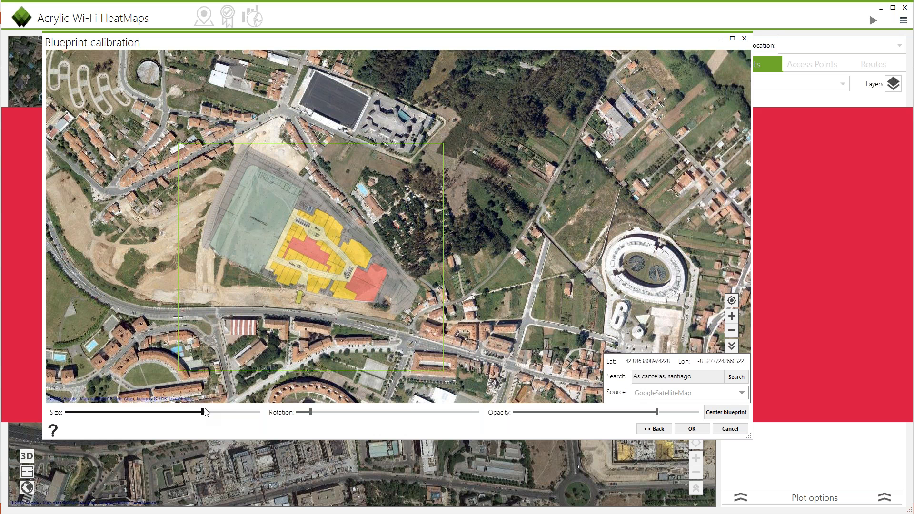
{"action": "left_click_drag", "start_coordinate": [300, 211], "coordinate": [303, 221]}
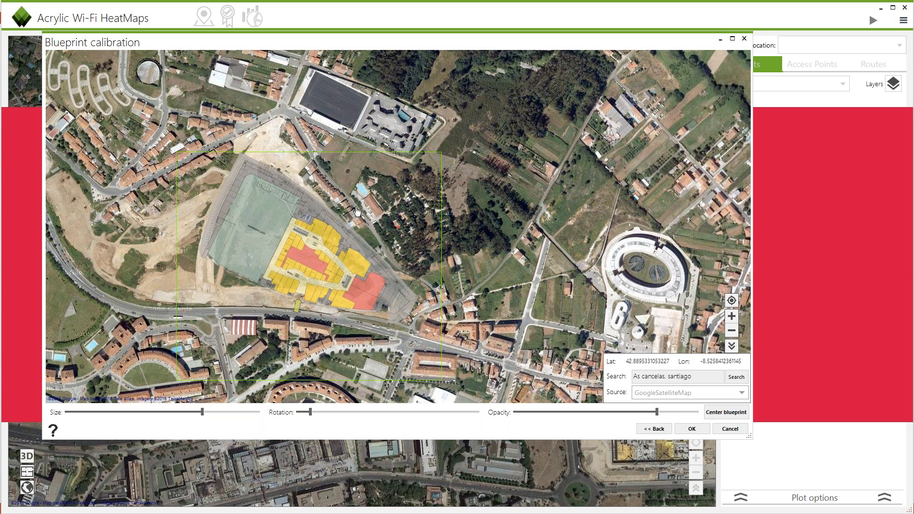
{"action": "left_click", "coordinate": [693, 430]}
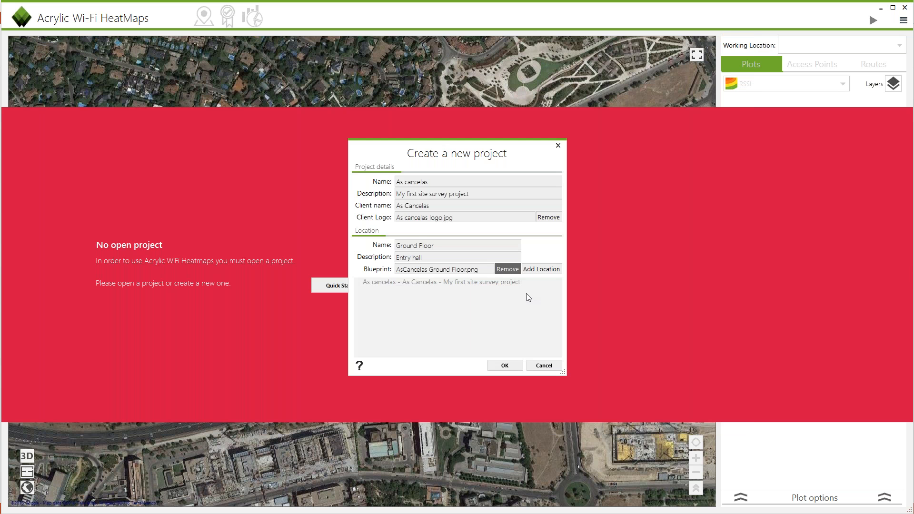
Add the Ground Floor location to the project and create the project, overwriting the existing one with the same name.
{"action": "left_click", "coordinate": [541, 269]}
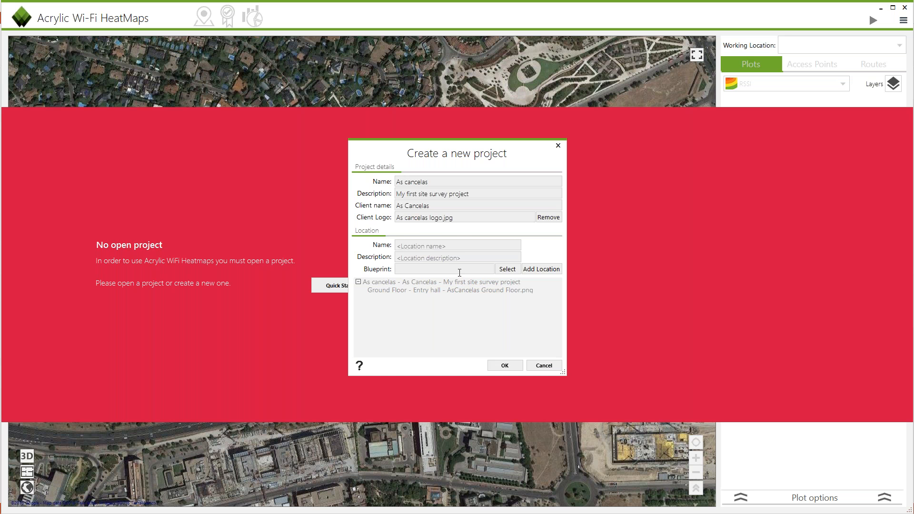
{"action": "left_click", "coordinate": [509, 366]}
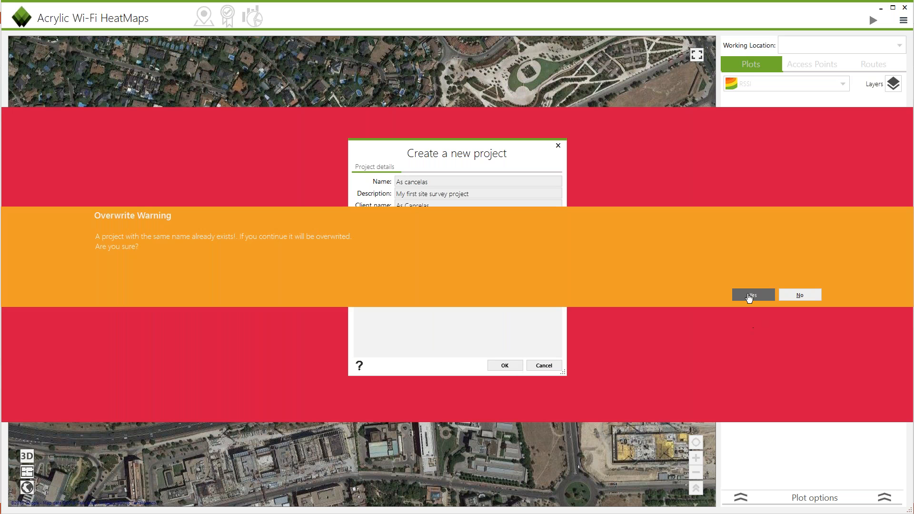
{"action": "left_click", "coordinate": [753, 295]}
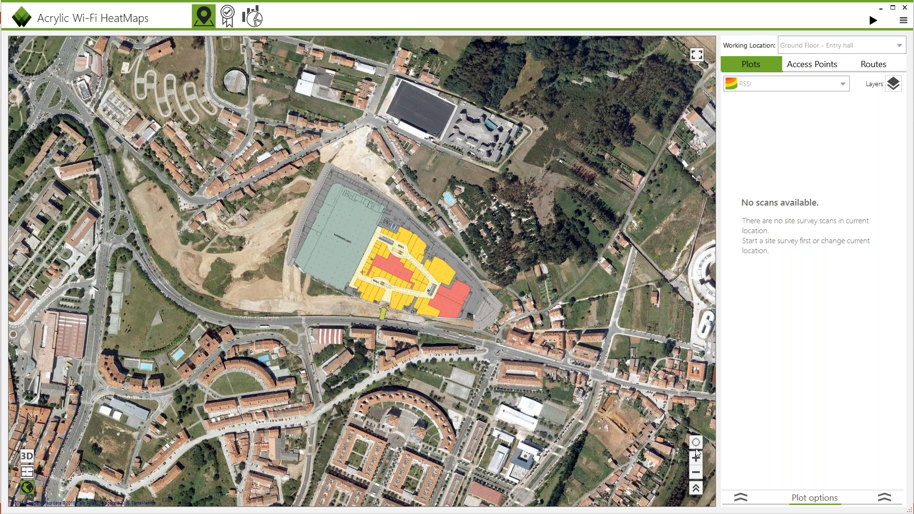
Look over the survey options for Active Survey, RF Spectrum, Wi-Fi adapter and GPS.
{"action": "left_click", "coordinate": [696, 456]}
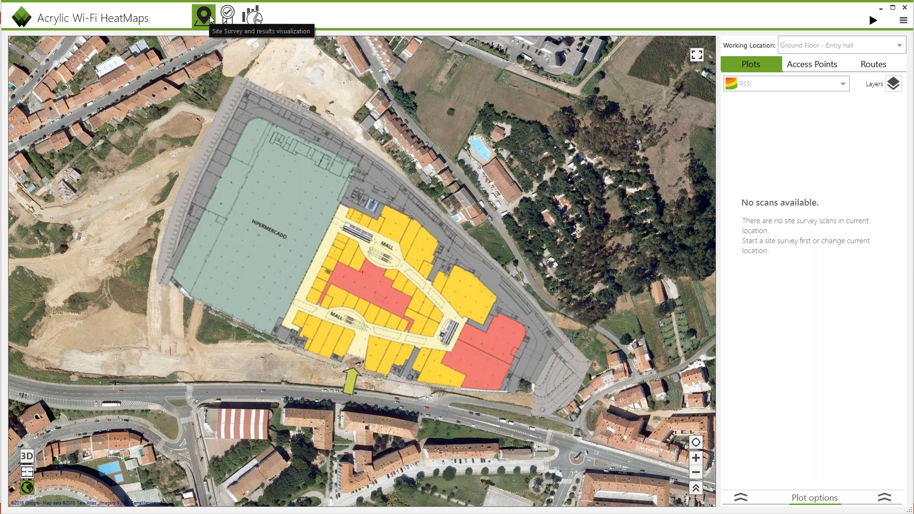
{"action": "left_click", "coordinate": [903, 22]}
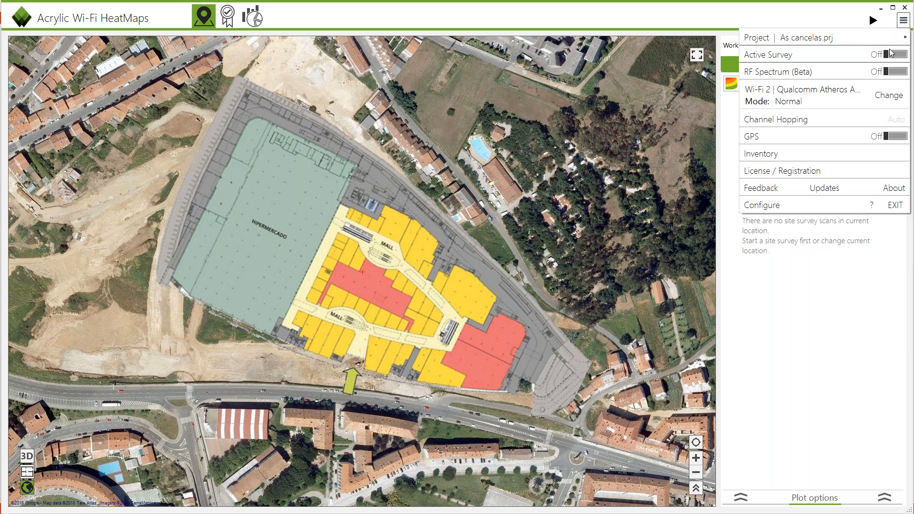
{"action": "left_click", "coordinate": [904, 72]}
{"action": "left_click", "coordinate": [837, 21]}
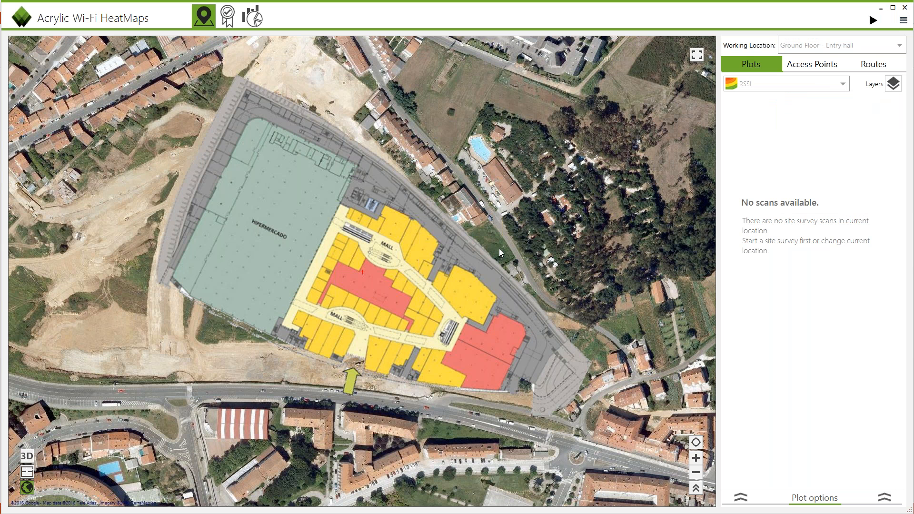
Start a site survey scan on the Ground Floor blueprint and name it Scan 1.
{"action": "left_click_drag", "start_coordinate": [499, 250], "coordinate": [487, 238]}
{"action": "left_click", "coordinate": [873, 21]}
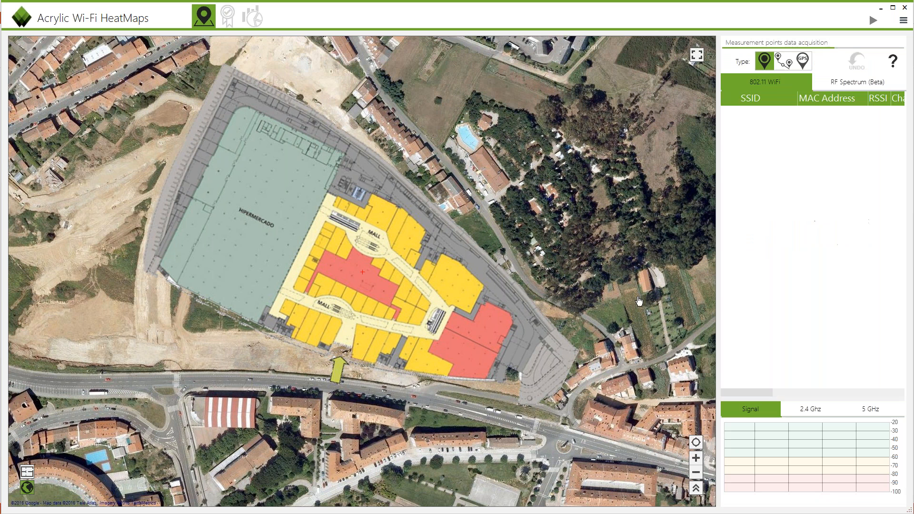
{"action": "left_click", "coordinate": [420, 336]}
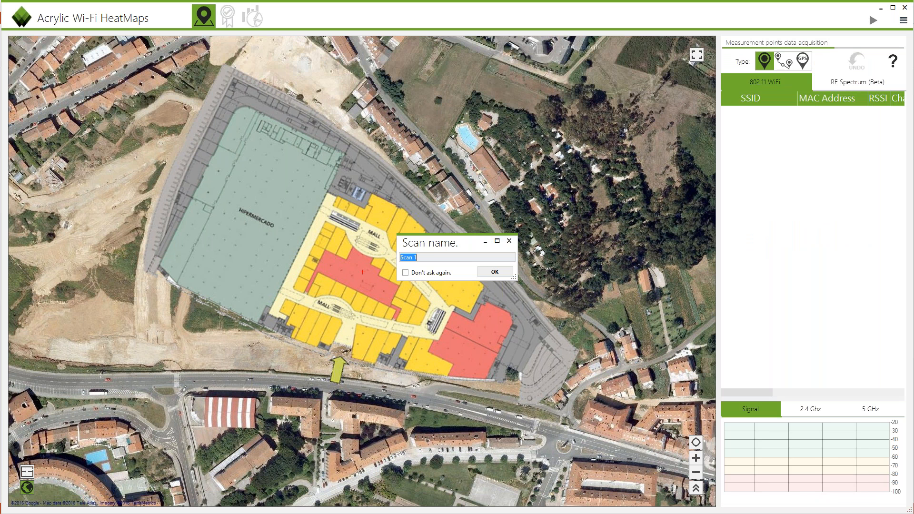
{"action": "left_click_drag", "start_coordinate": [418, 258], "coordinate": [414, 257]}
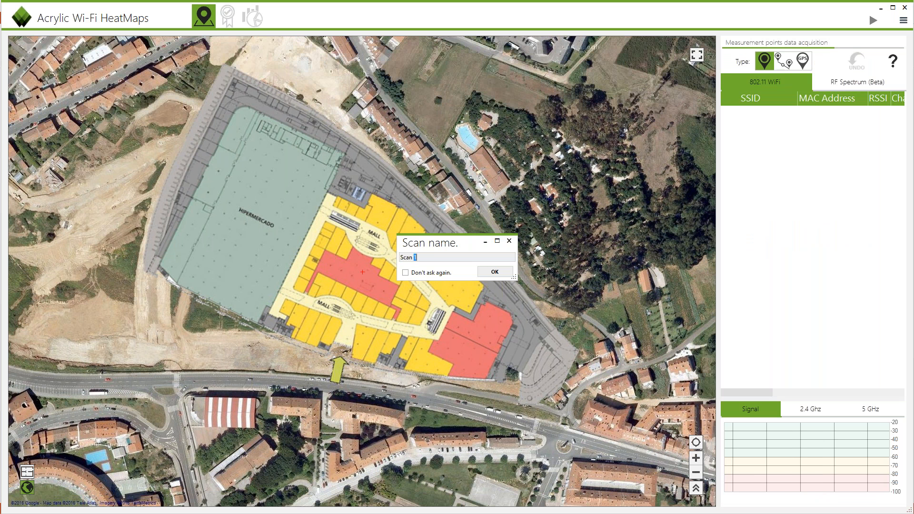
{"action": "left_click", "coordinate": [434, 261]}
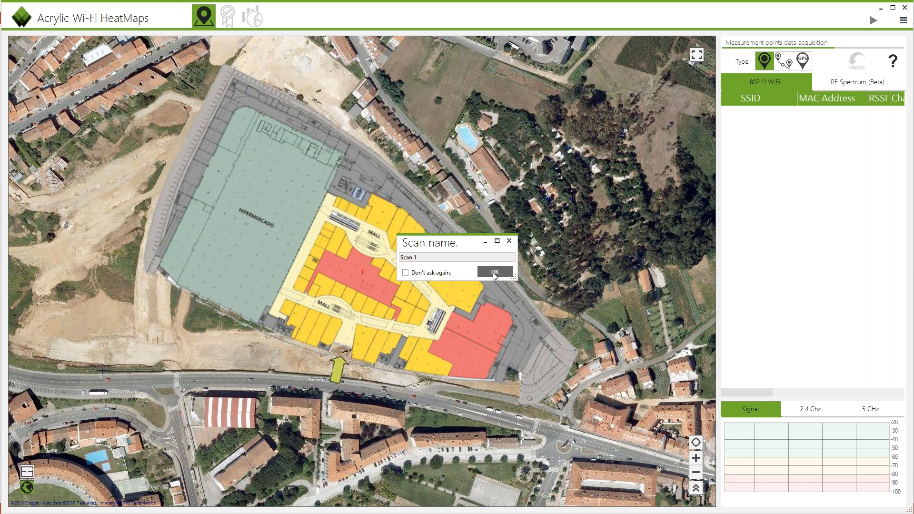
{"action": "left_click", "coordinate": [495, 275]}
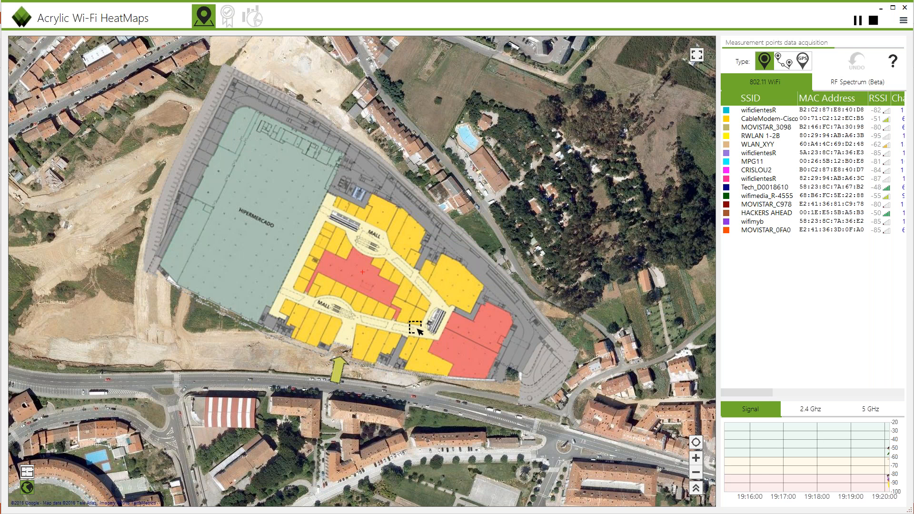
Record four single measurement points along the lower mall corridor, heading from the escalators toward the entrance arrow.
{"action": "left_click", "coordinate": [418, 329]}
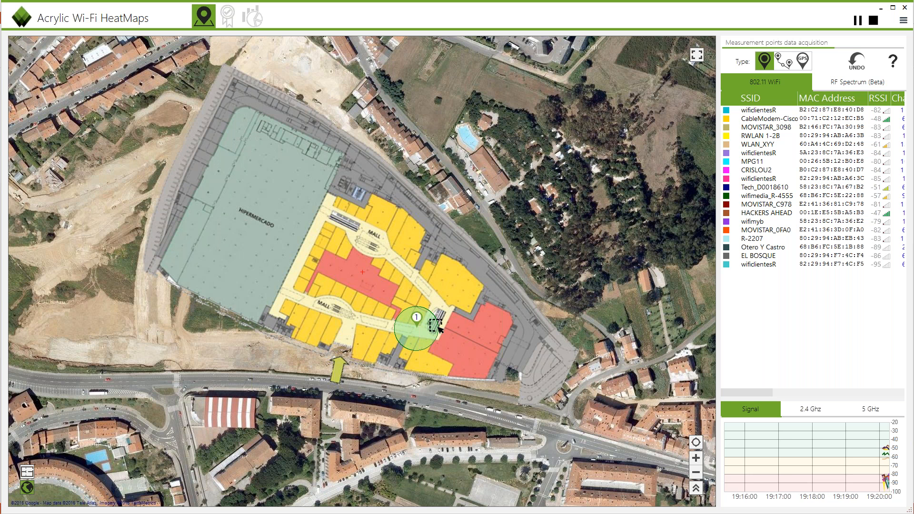
{"action": "left_click", "coordinate": [696, 458]}
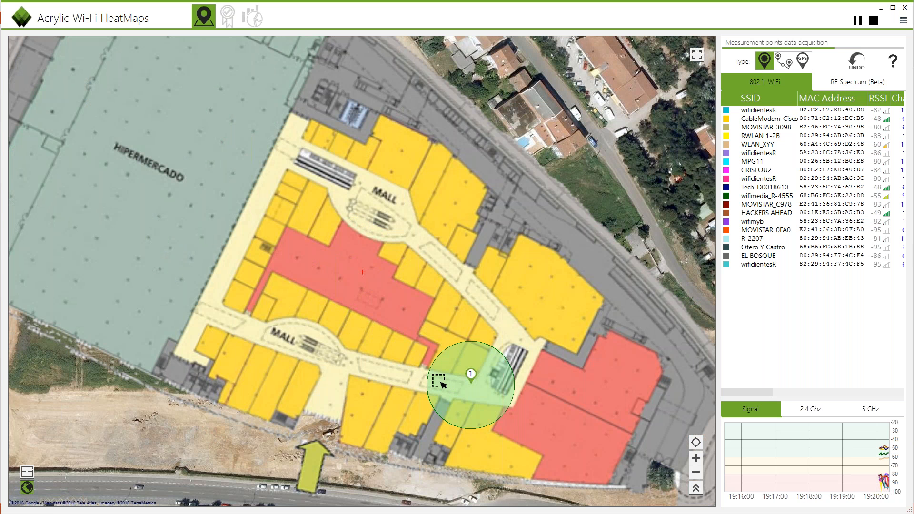
{"action": "left_click", "coordinate": [441, 382]}
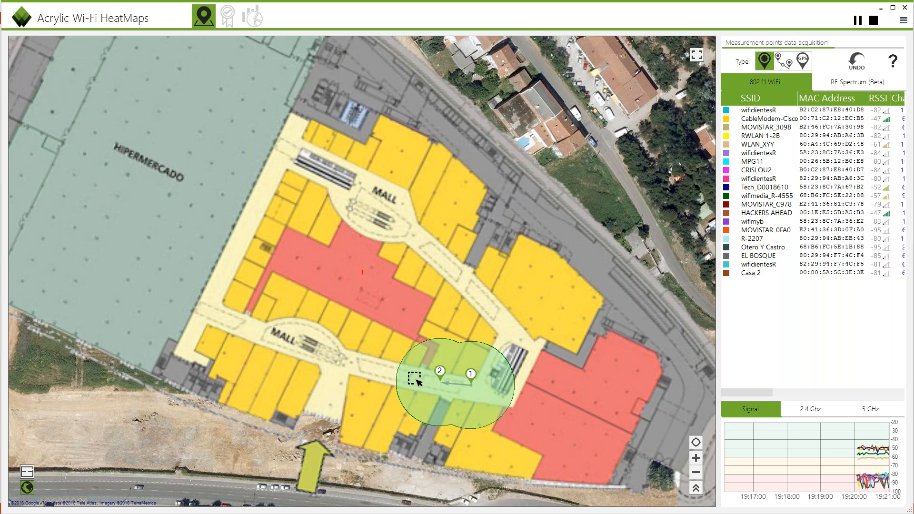
{"action": "left_click", "coordinate": [415, 379]}
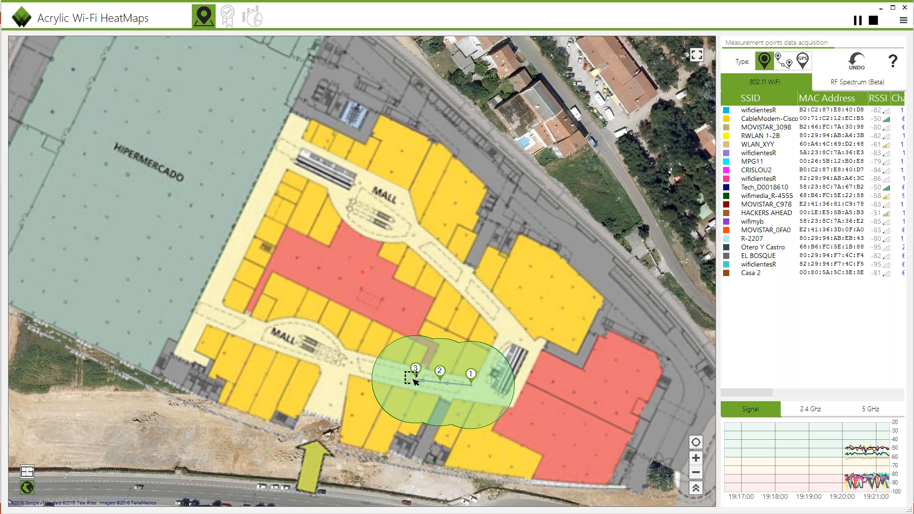
{"action": "left_click", "coordinate": [401, 373]}
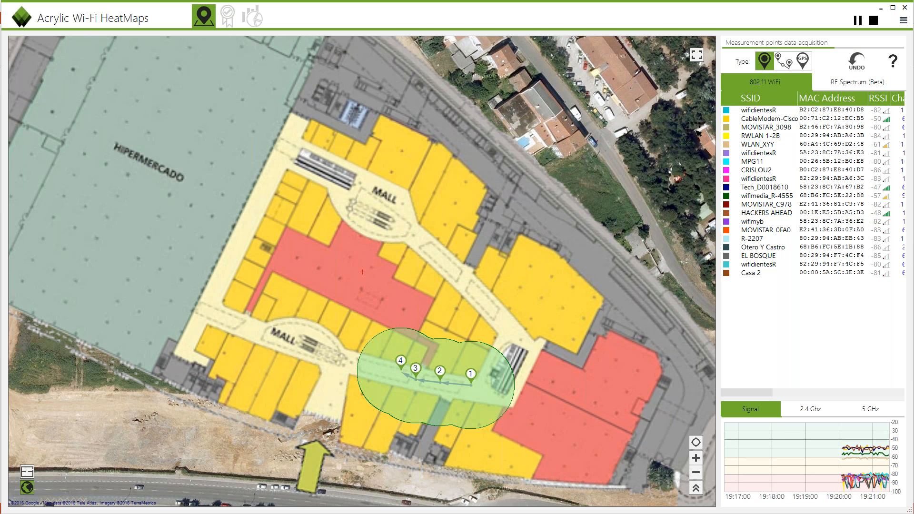
Switch to continuous route measurement and record along the lower corridor to the hypermarket, then beside it to the upper mall end.
{"action": "left_click", "coordinate": [784, 60]}
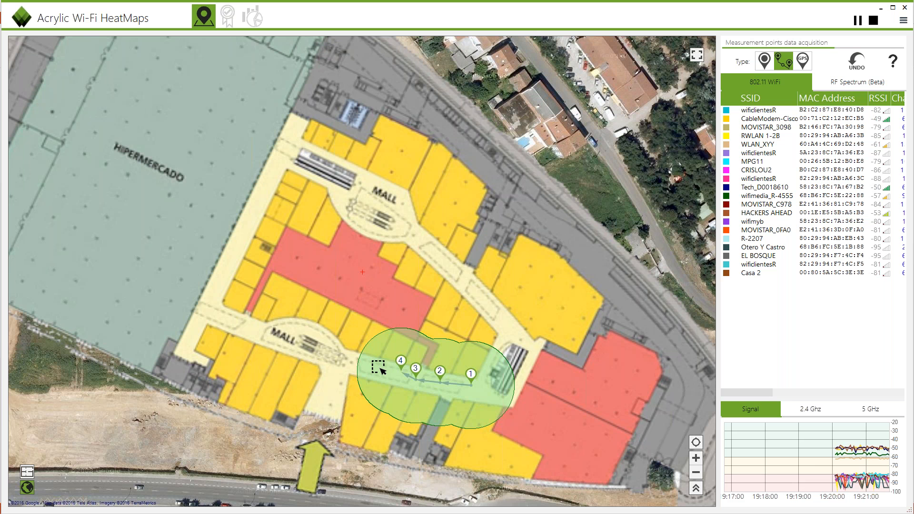
{"action": "left_click", "coordinate": [379, 366]}
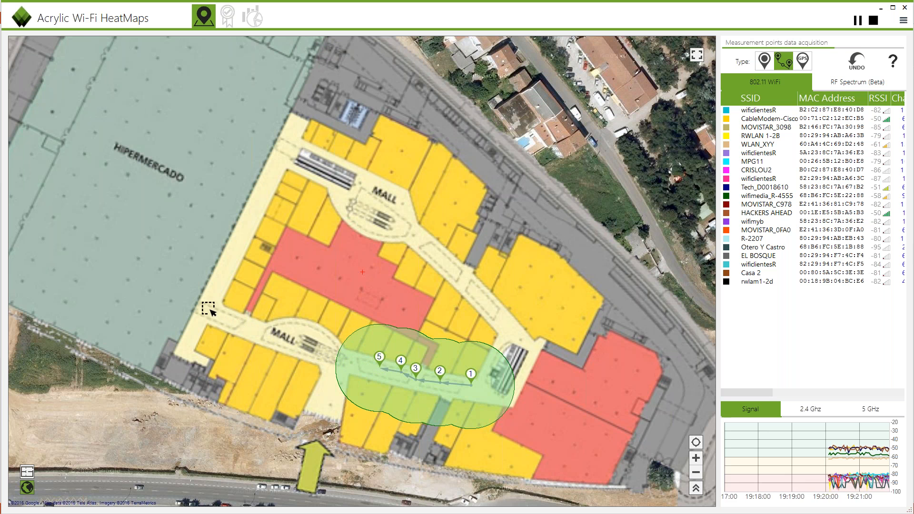
{"action": "left_click", "coordinate": [209, 309]}
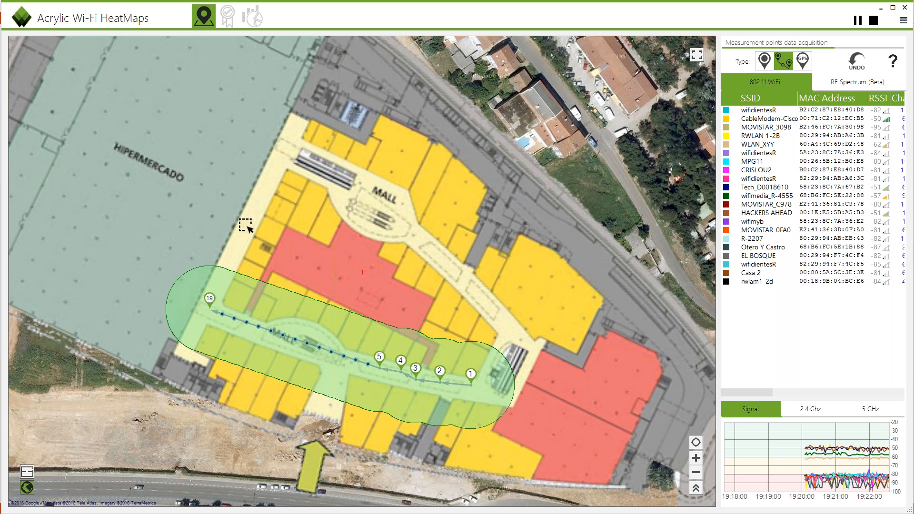
{"action": "left_click_drag", "start_coordinate": [254, 213], "coordinate": [259, 205]}
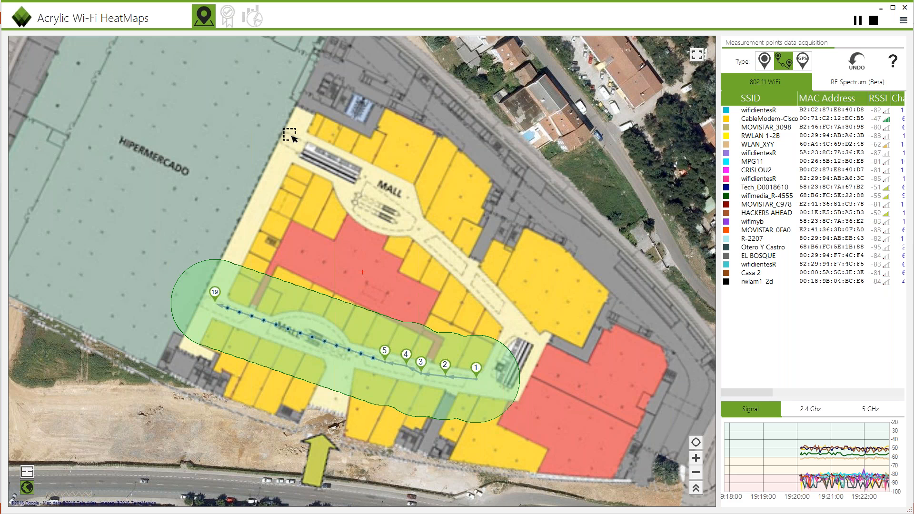
{"action": "left_click", "coordinate": [290, 127]}
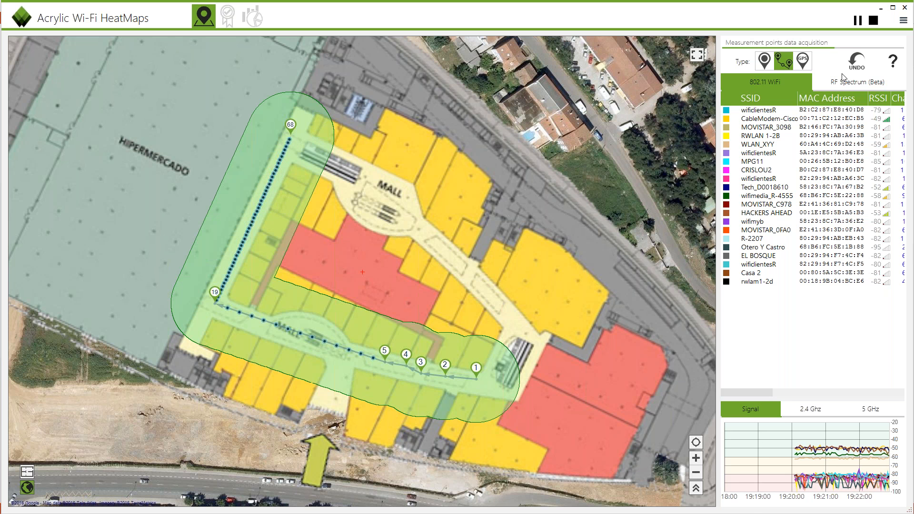
Widen the list of detected networks and highlight several in the signal chart, including RWLAN 1-2B and finally Tech_D0018610.
{"action": "left_click_drag", "start_coordinate": [716, 153], "coordinate": [531, 153]}
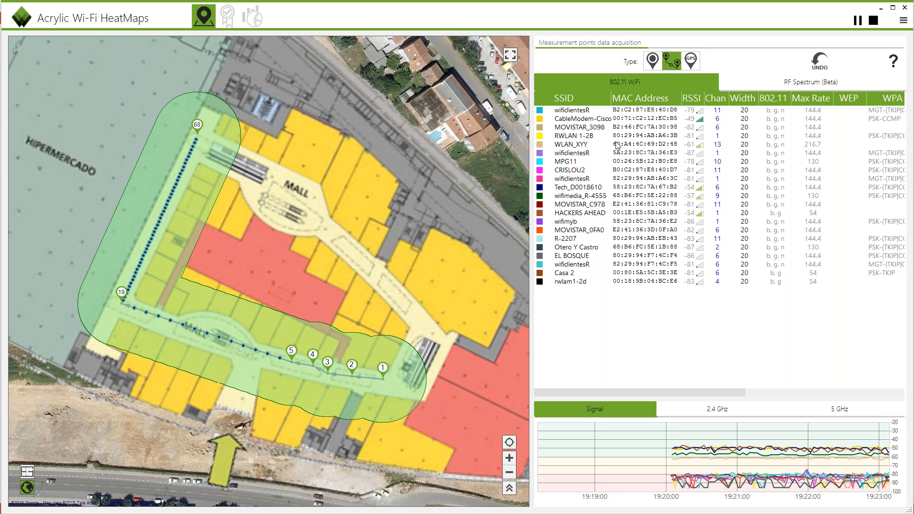
{"action": "left_click", "coordinate": [593, 137]}
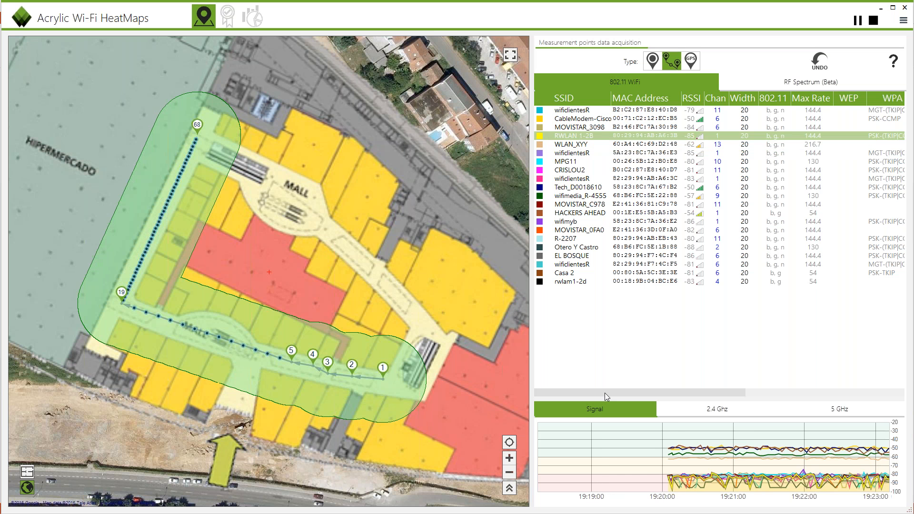
{"action": "left_click_drag", "start_coordinate": [605, 393], "coordinate": [570, 392]}
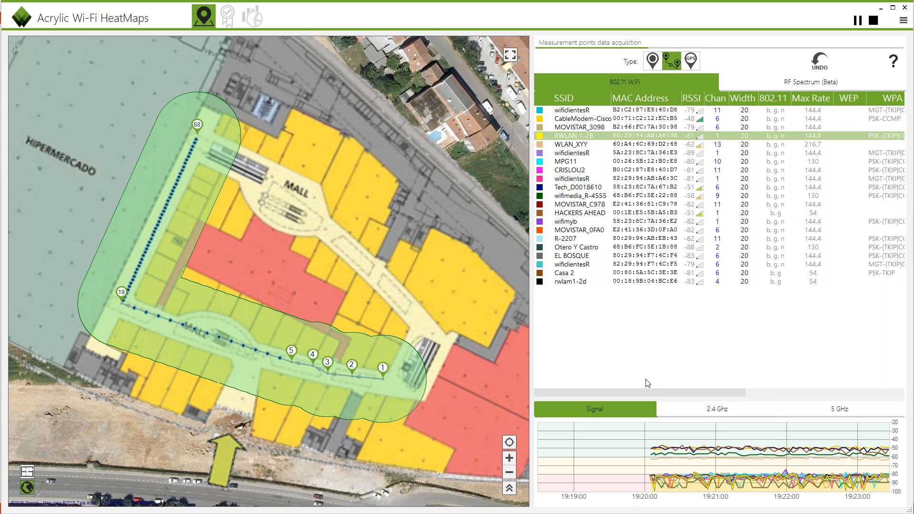
{"action": "left_click", "coordinate": [583, 250]}
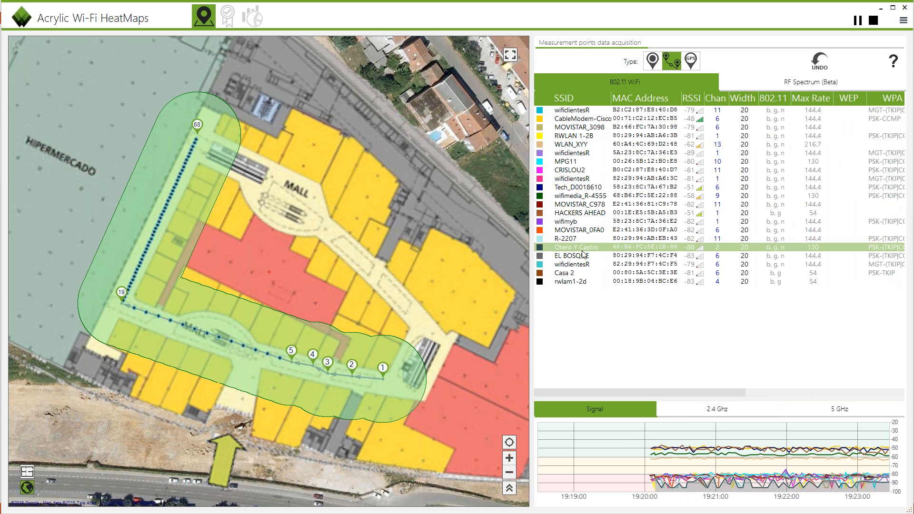
{"action": "left_click", "coordinate": [582, 205]}
{"action": "left_click", "coordinate": [581, 188]}
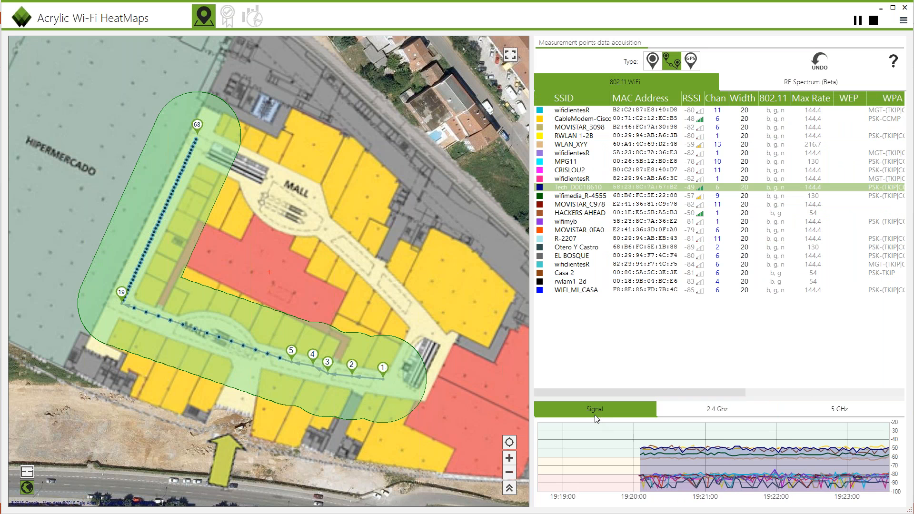
Examine channel usage of the detected networks in the 2.4 GHz and 5 GHz charts, returning to 2.4 GHz.
{"action": "left_click", "coordinate": [728, 412]}
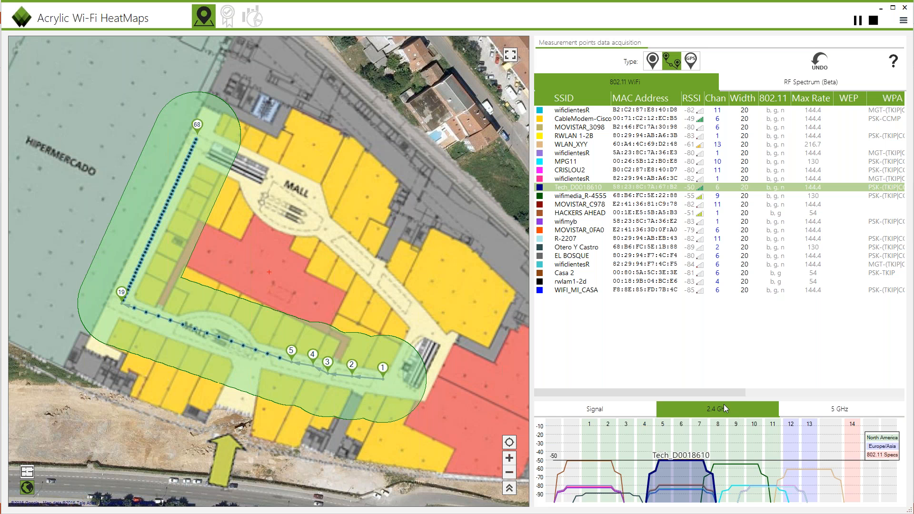
{"action": "left_click", "coordinate": [834, 410]}
{"action": "left_click", "coordinate": [748, 409]}
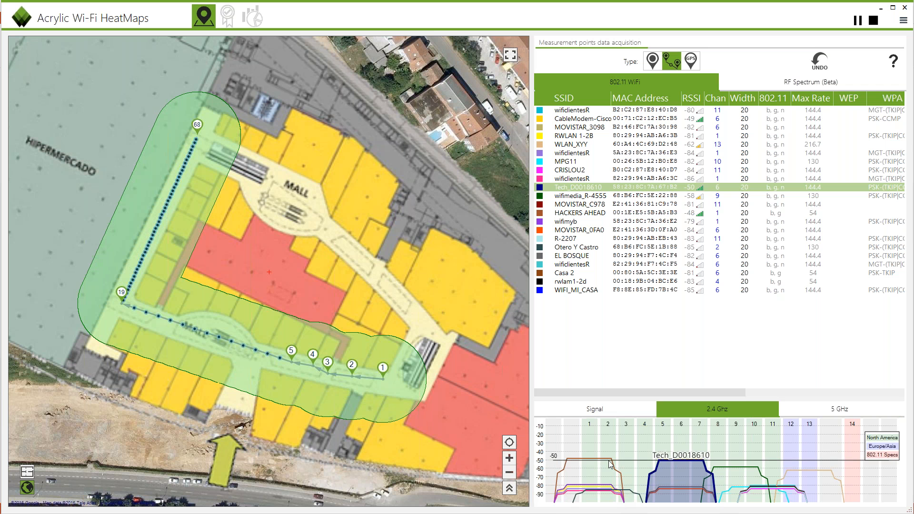
Highlight several detected networks, ending with wifimyb, and compare their channel usage in the 5 GHz and 2.4 GHz charts.
{"action": "left_click", "coordinate": [572, 154]}
{"action": "left_click", "coordinate": [574, 172]}
{"action": "left_click", "coordinate": [585, 222]}
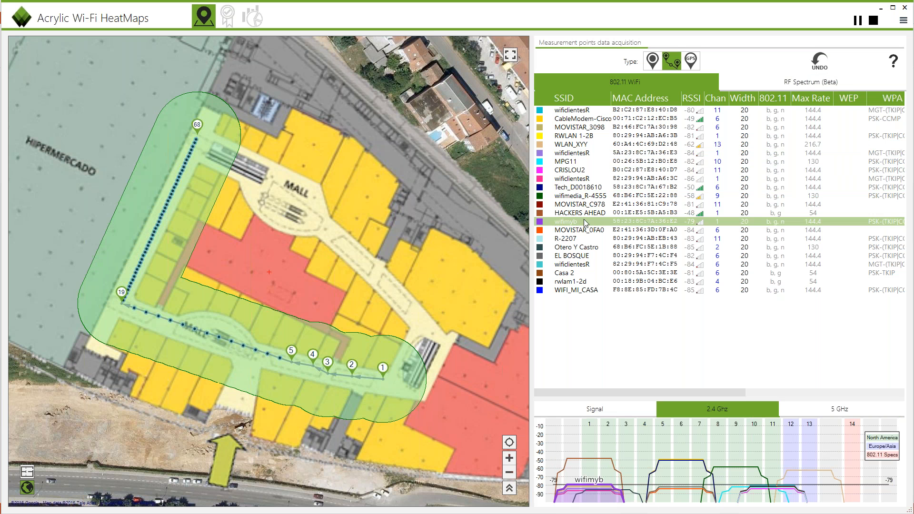
{"action": "left_click", "coordinate": [833, 409]}
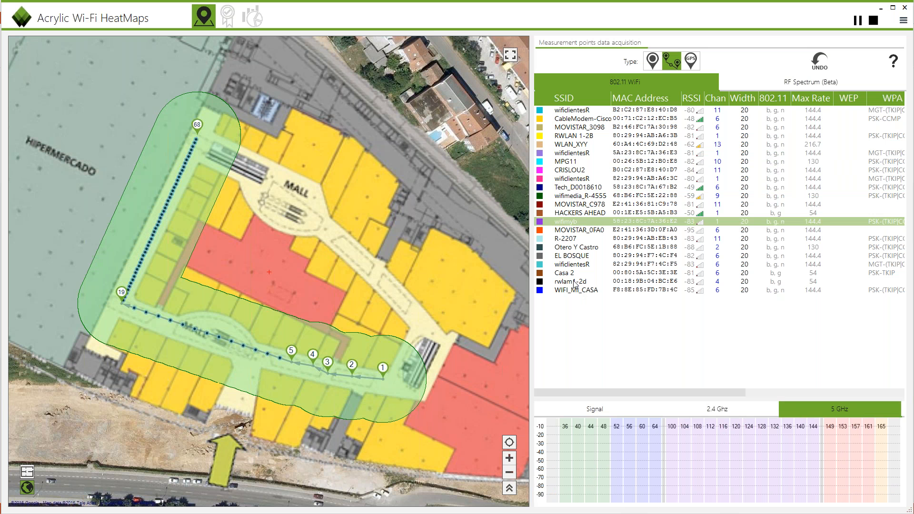
{"action": "left_click", "coordinate": [711, 412]}
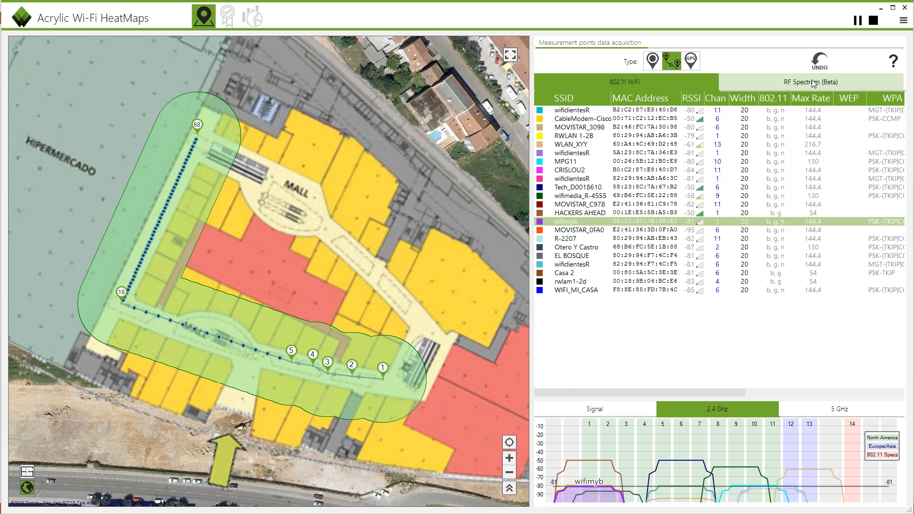
Examine the 2.4 GHz RF spectrum and give the map more width beside it.
{"action": "left_click", "coordinate": [814, 84]}
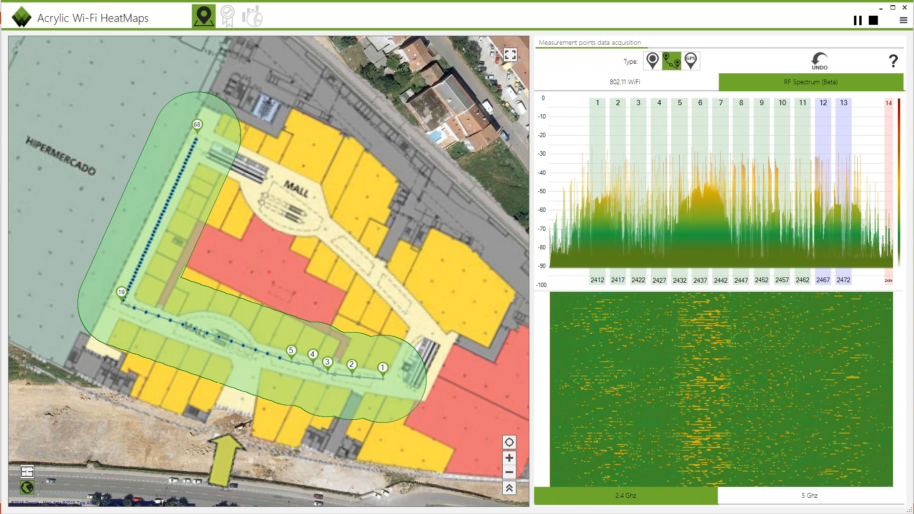
{"action": "left_click_drag", "start_coordinate": [672, 200], "coordinate": [710, 210]}
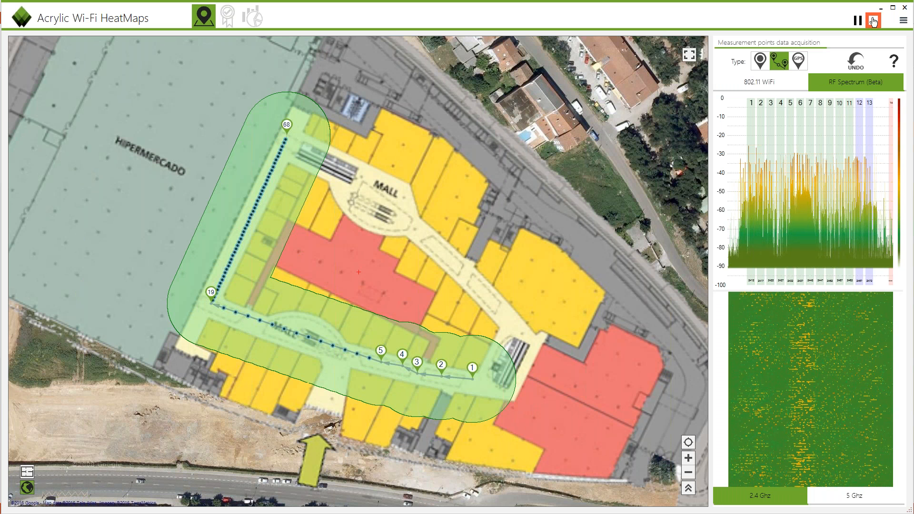
Stop recording the survey and widen the list of networks beside the map.
{"action": "left_click", "coordinate": [874, 21]}
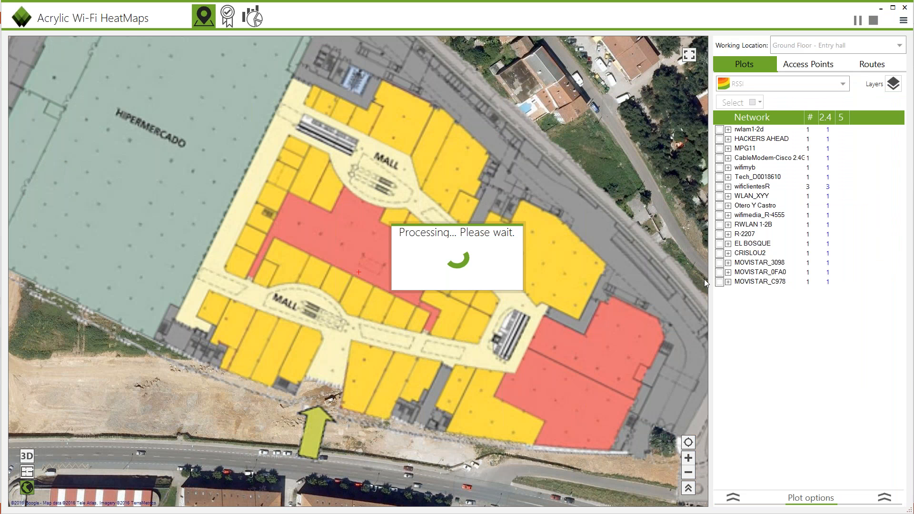
{"action": "left_click_drag", "start_coordinate": [705, 280], "coordinate": [649, 273]}
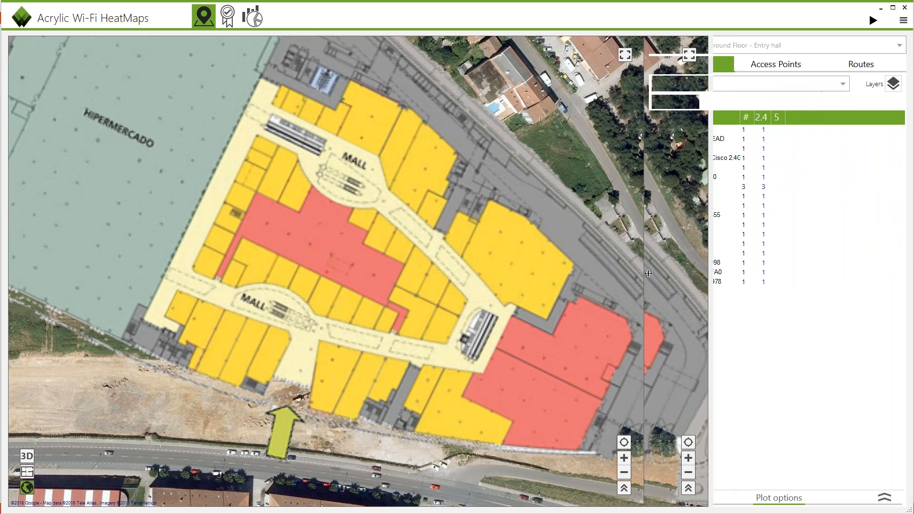
{"action": "left_click_drag", "start_coordinate": [453, 313], "coordinate": [445, 311]}
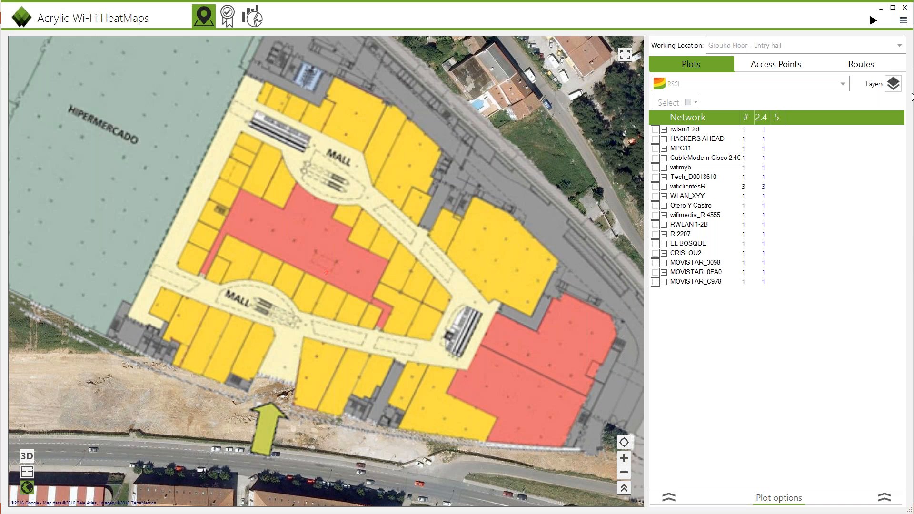
Close the current project and open the previously loaded project "Acrylic WiFi Heatmaps - Demo Project 1.prj".
{"action": "left_click", "coordinate": [904, 20]}
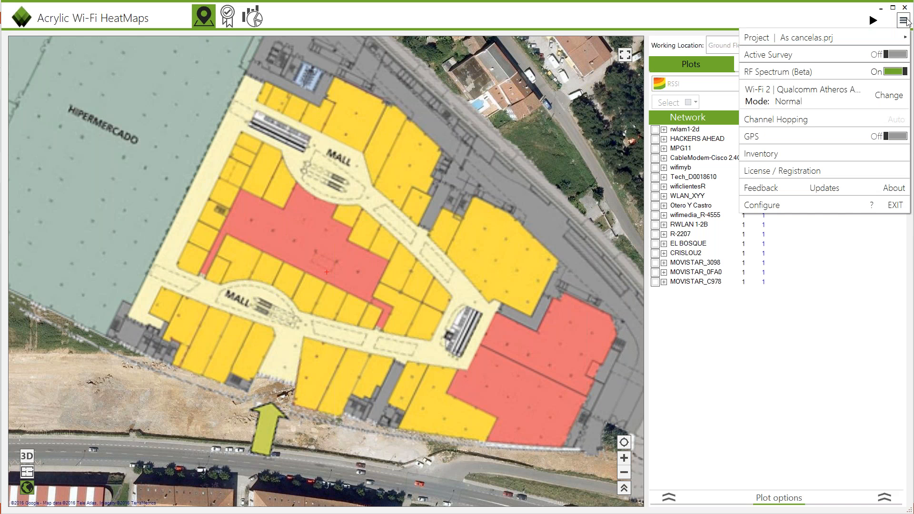
{"action": "mouse_move", "coordinate": [763, 37]}
{"action": "left_click", "coordinate": [700, 79]}
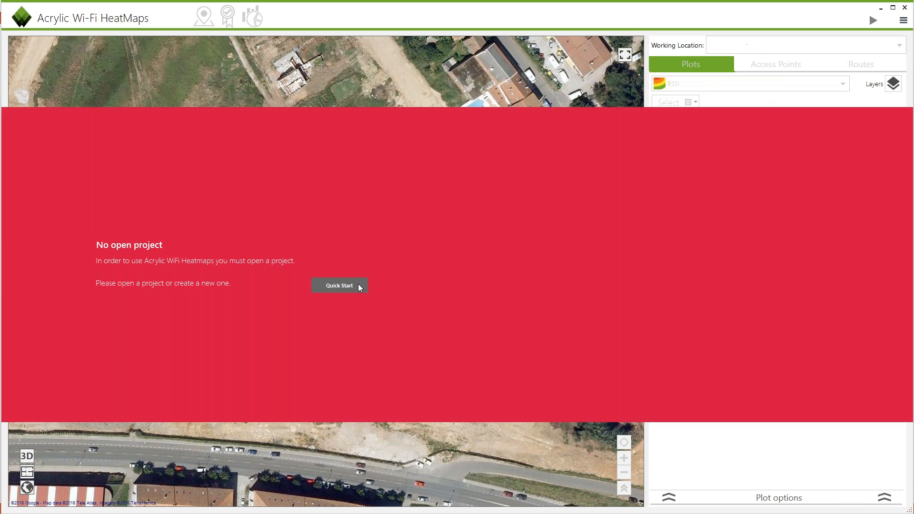
{"action": "left_click", "coordinate": [358, 284]}
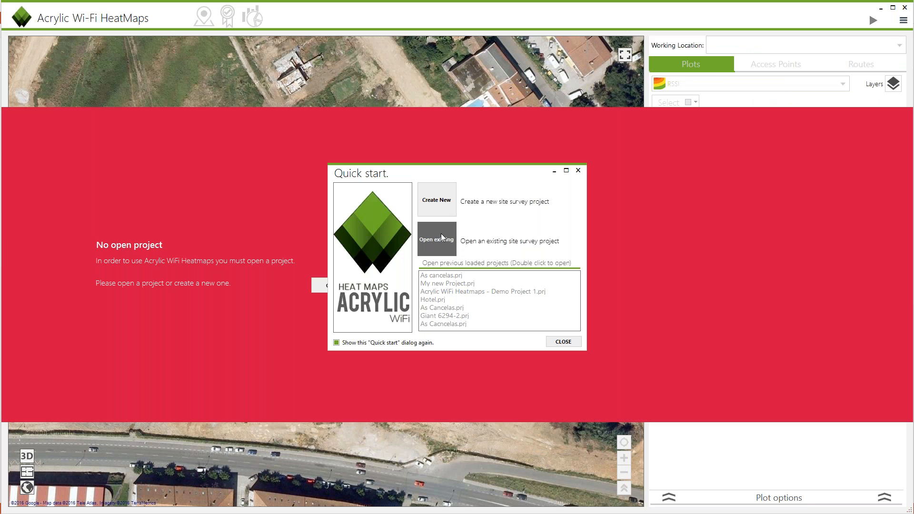
{"action": "left_click", "coordinate": [463, 293]}
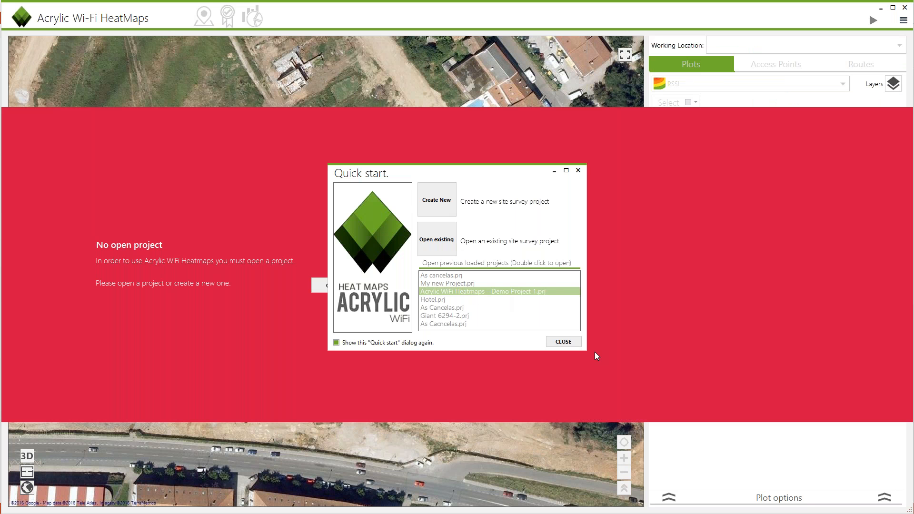
{"action": "double_click", "coordinate": [538, 292]}
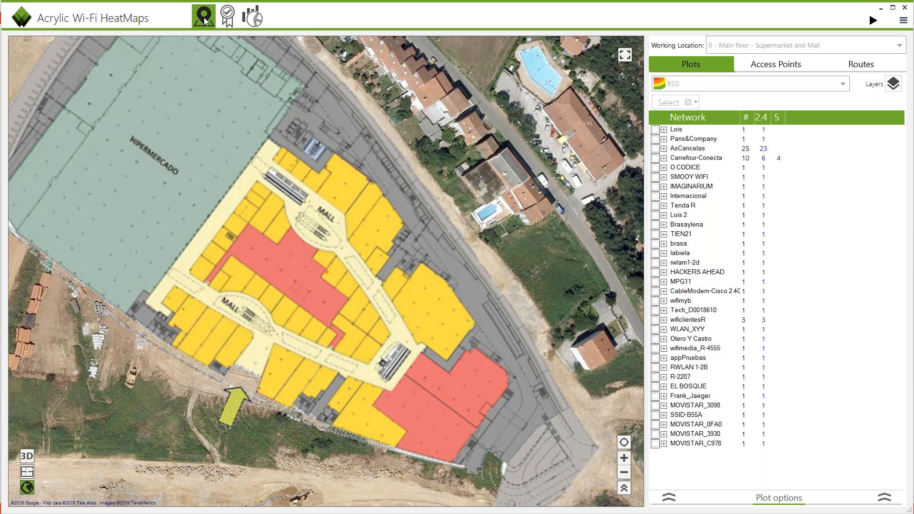
Plot the RSSI heatmap of the AsCancelas network on the main floor.
{"action": "left_click", "coordinate": [758, 82]}
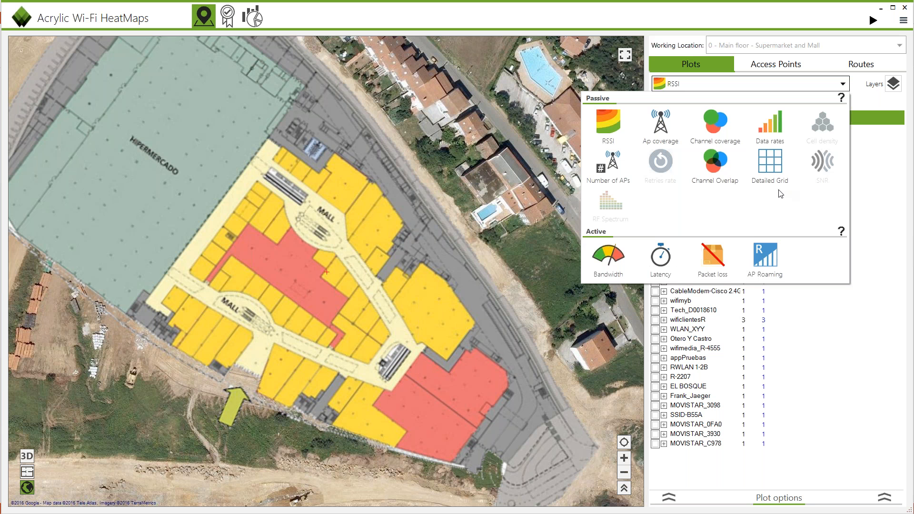
{"action": "left_click", "coordinate": [715, 67]}
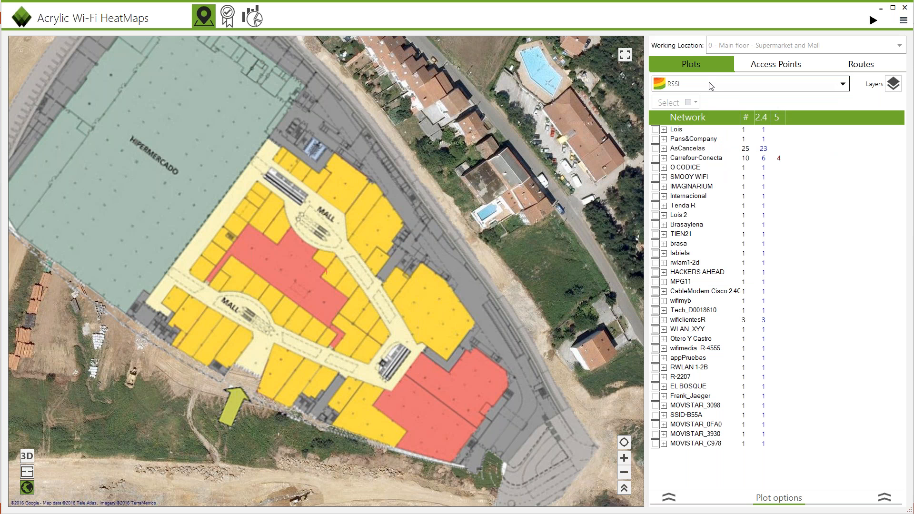
{"action": "left_click", "coordinate": [712, 69]}
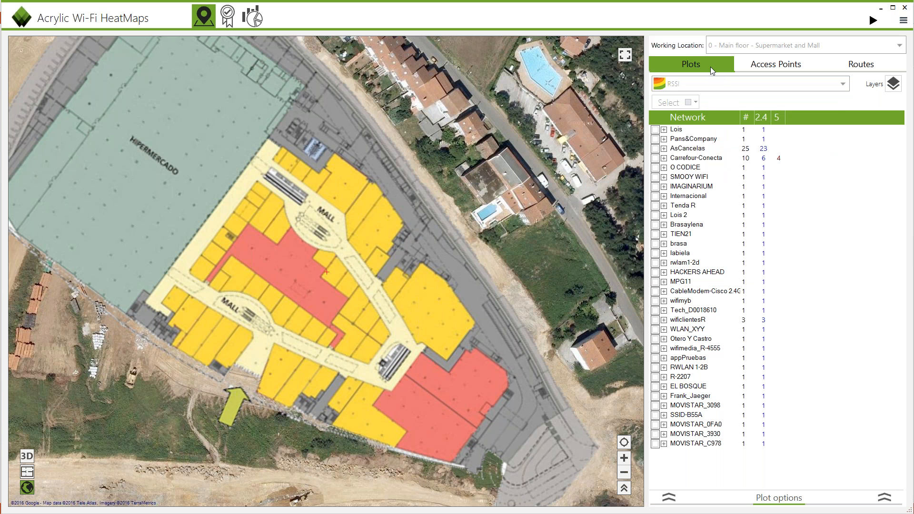
{"action": "left_click", "coordinate": [740, 92]}
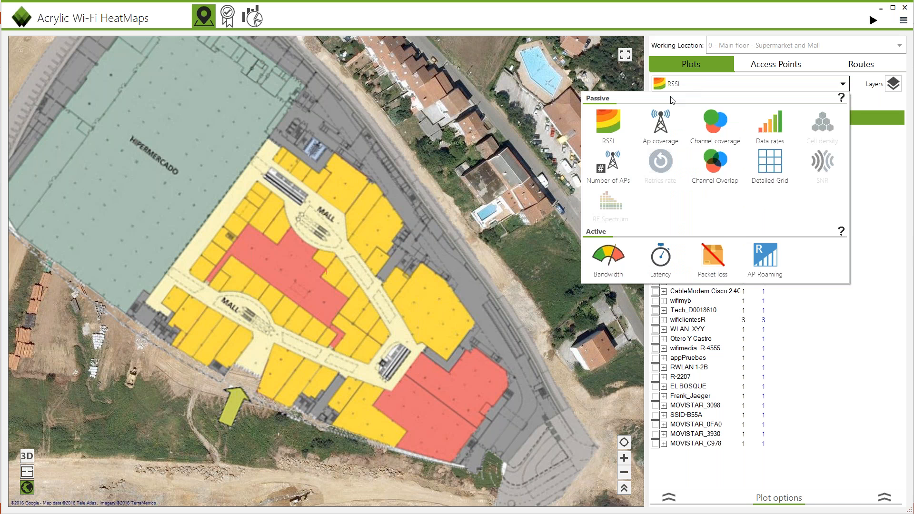
{"action": "left_click", "coordinate": [623, 125]}
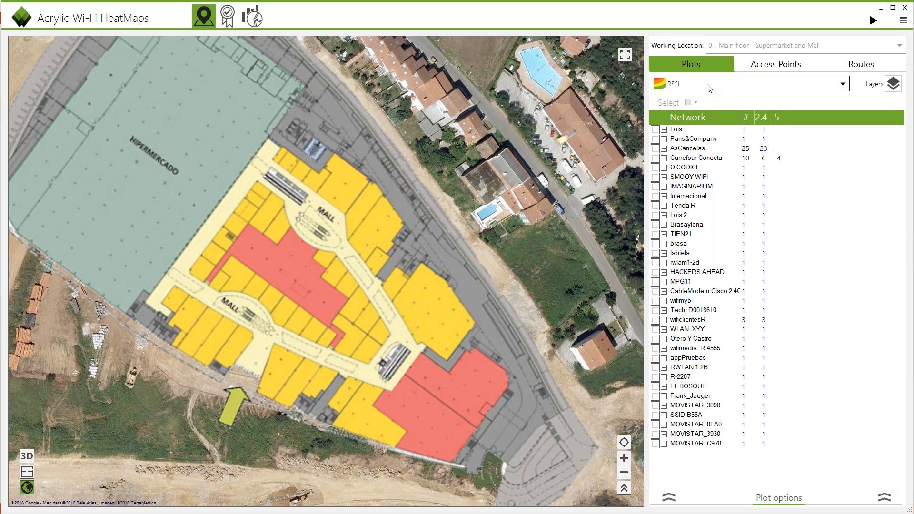
{"action": "left_click", "coordinate": [708, 85]}
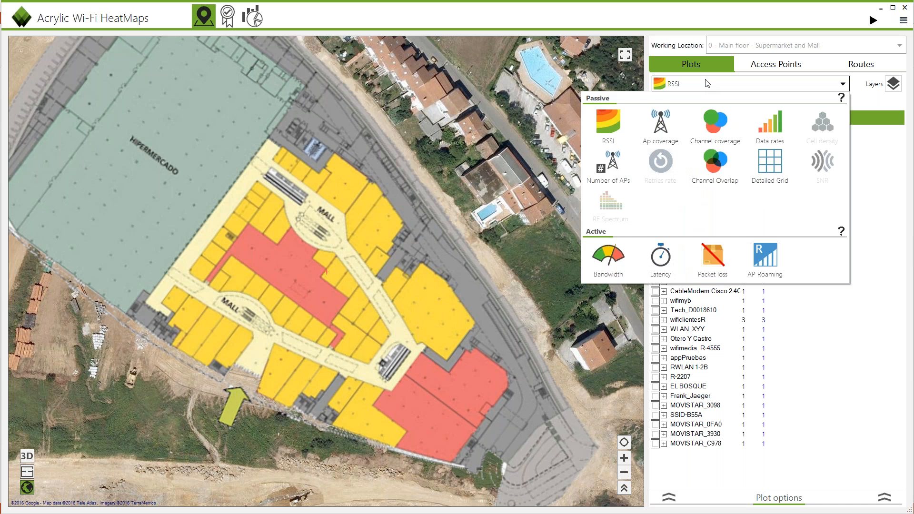
{"action": "left_click", "coordinate": [607, 126]}
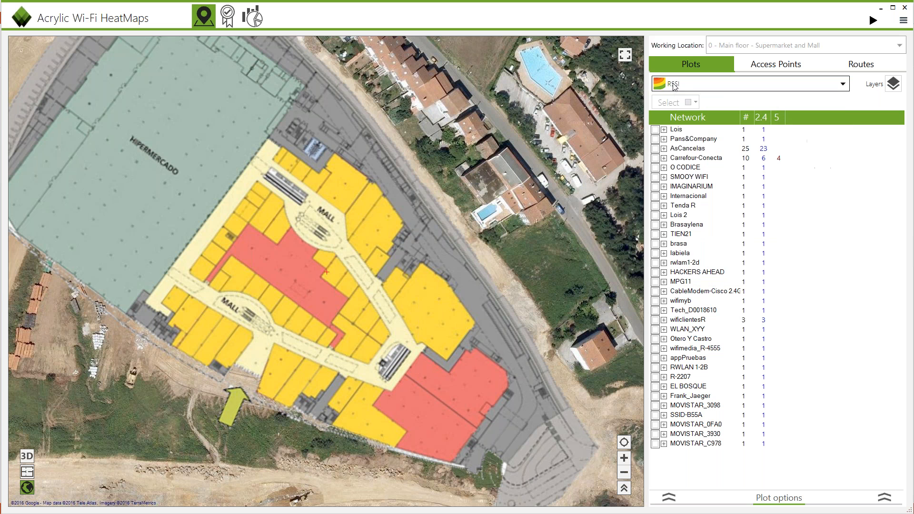
{"action": "left_click", "coordinate": [654, 150]}
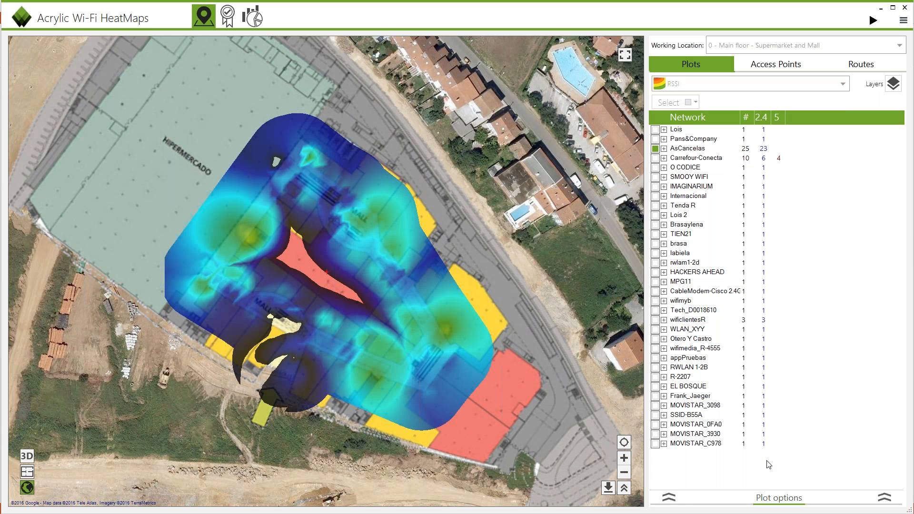
Adjust the heatmap's color scale limits to -31 and -100 dBm and set the minimum RSSI to -77 dBm, with 75% opacity.
{"action": "left_click", "coordinate": [670, 498]}
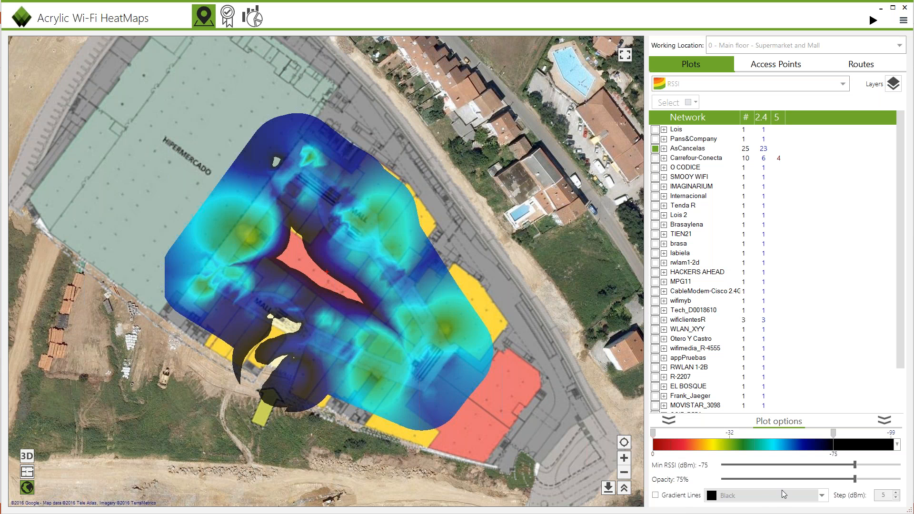
{"action": "left_click_drag", "start_coordinate": [653, 434], "coordinate": [730, 434]}
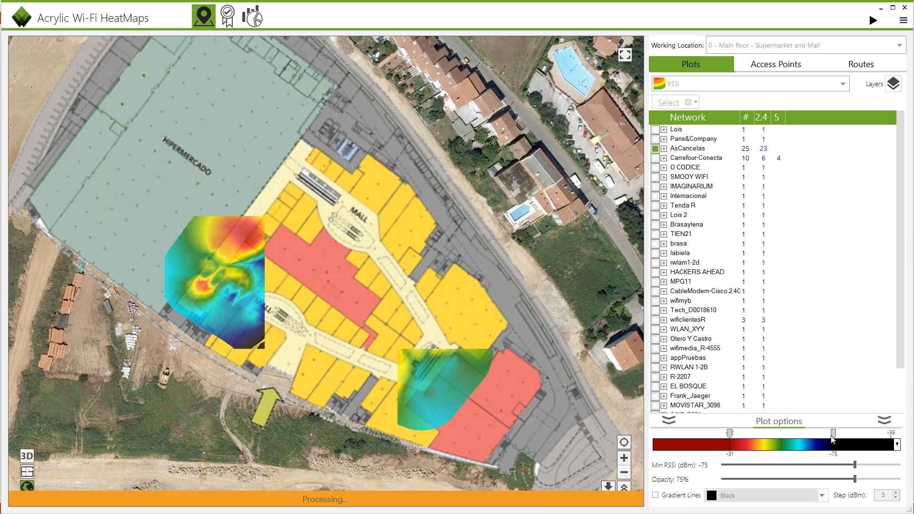
{"action": "left_click_drag", "start_coordinate": [833, 436], "coordinate": [894, 435]}
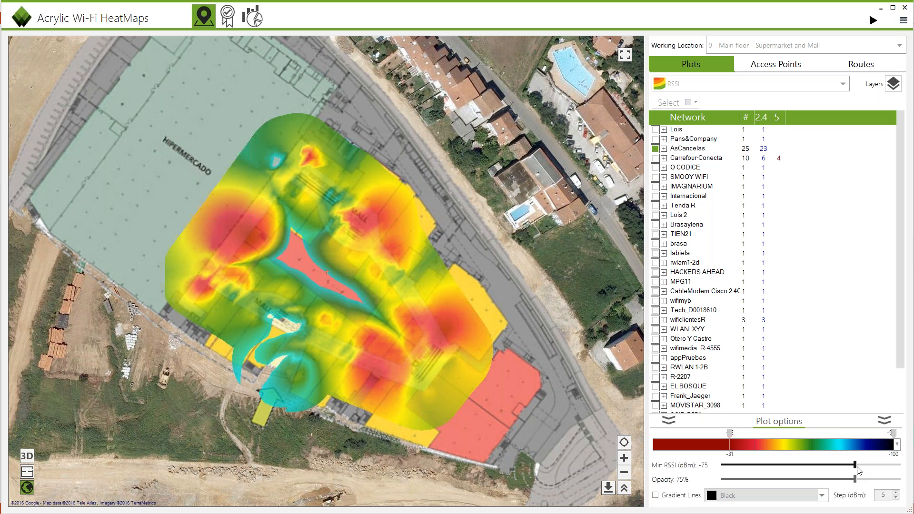
{"action": "mouse_move", "coordinate": [856, 466]}
{"action": "left_mouse_down"}
{"action": "mouse_move", "coordinate": [877, 466]}
{"action": "mouse_move", "coordinate": [861, 468]}
{"action": "left_mouse_up"}
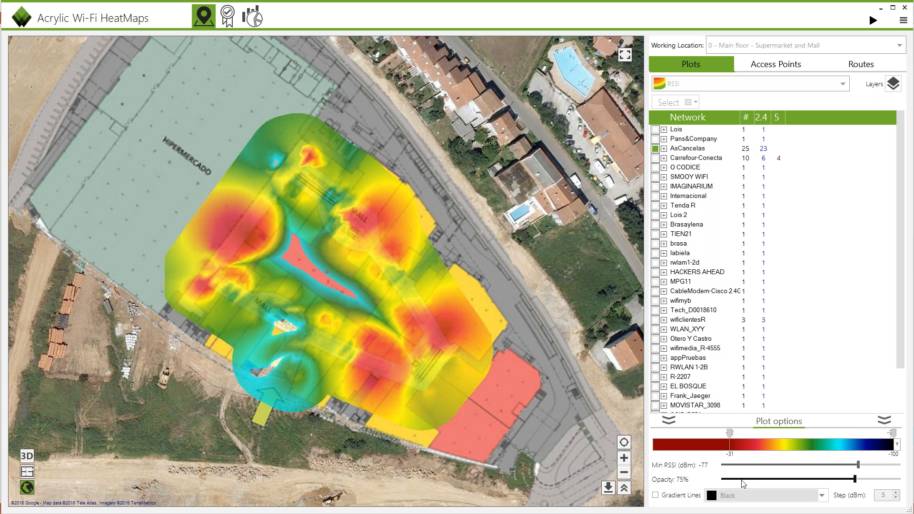
{"action": "left_click_drag", "start_coordinate": [855, 479], "coordinate": [856, 481]}
{"action": "left_click", "coordinate": [673, 422]}
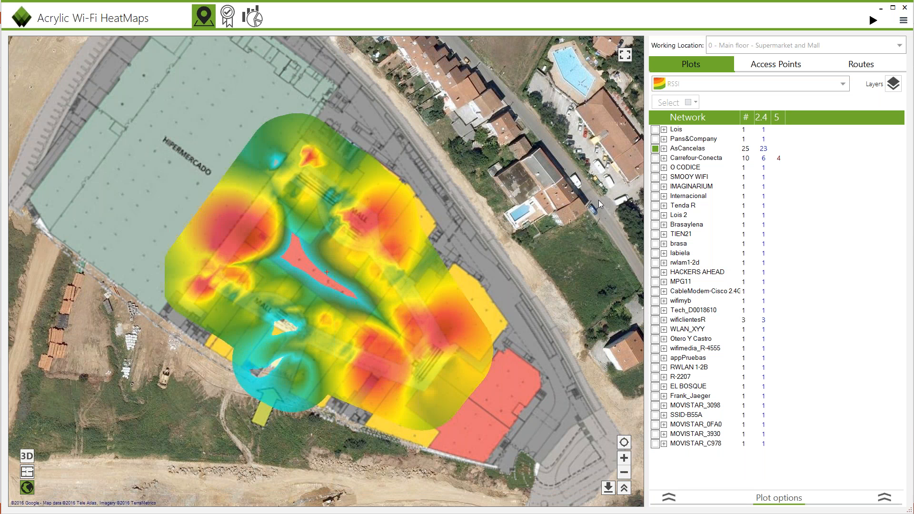
Overlay the AsCancelas access points and the "First scan at main floor" survey route on the heatmap.
{"action": "left_click", "coordinate": [773, 65]}
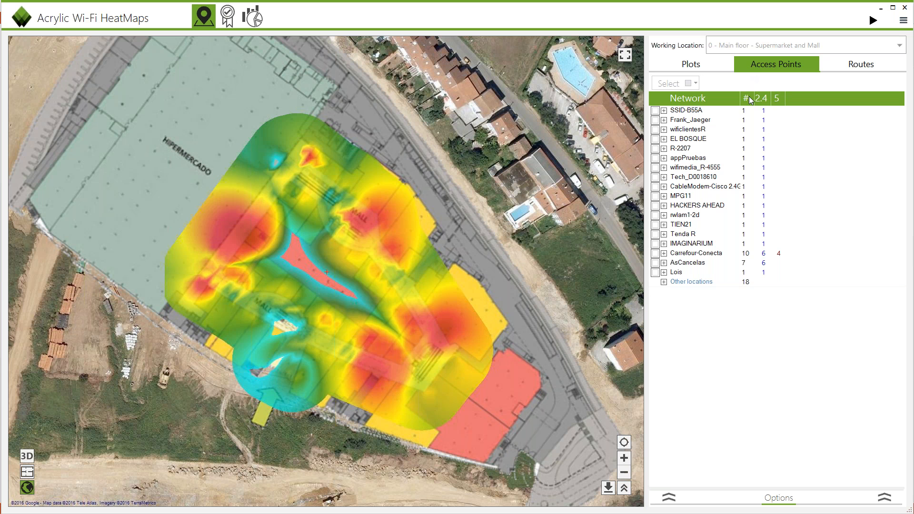
{"action": "left_click", "coordinate": [655, 264]}
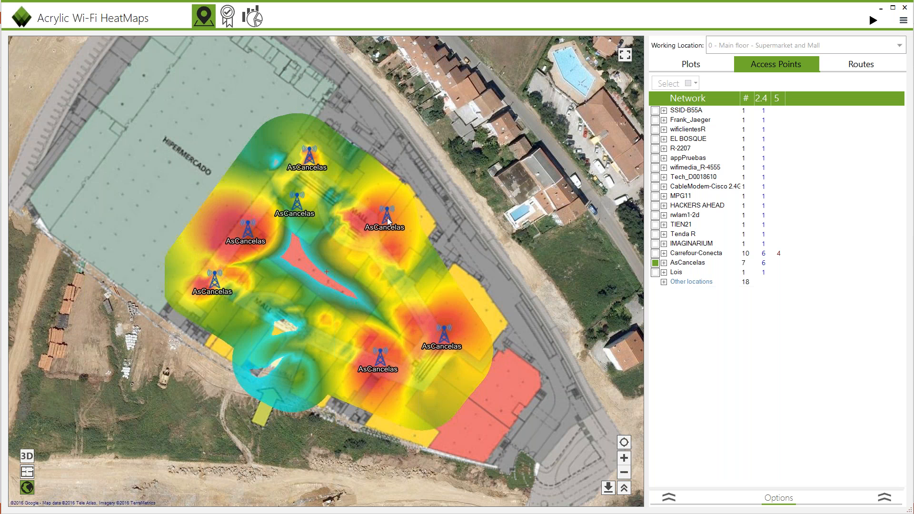
{"action": "left_click", "coordinate": [868, 64]}
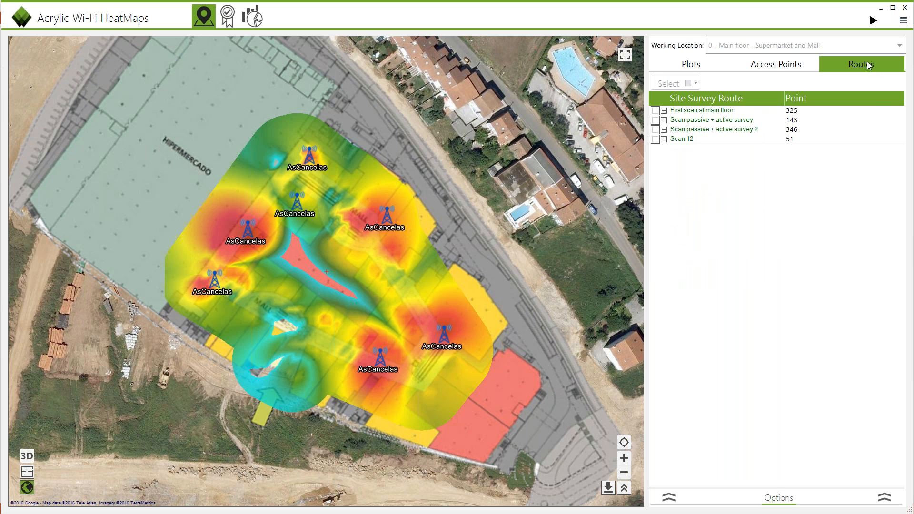
{"action": "left_click", "coordinate": [656, 111]}
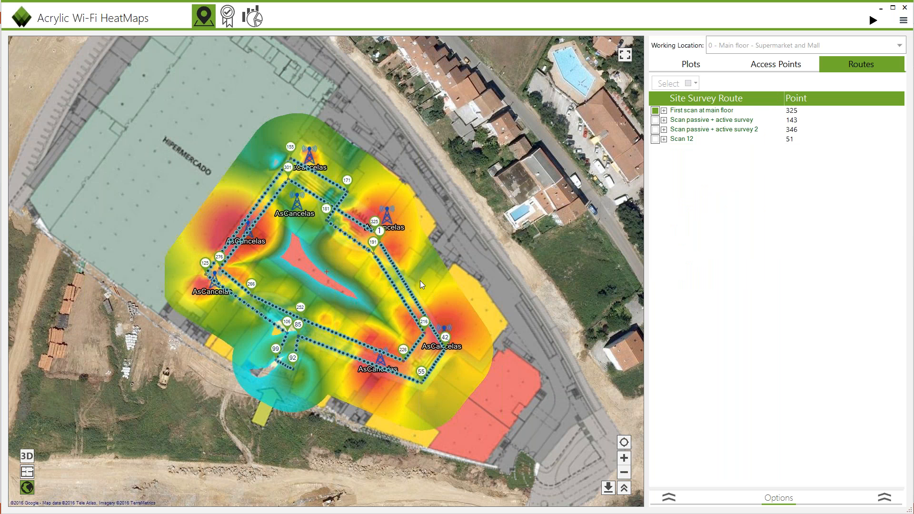
{"action": "scroll", "coordinate": [420, 284], "scroll_direction": "up", "scroll_amount": 1}
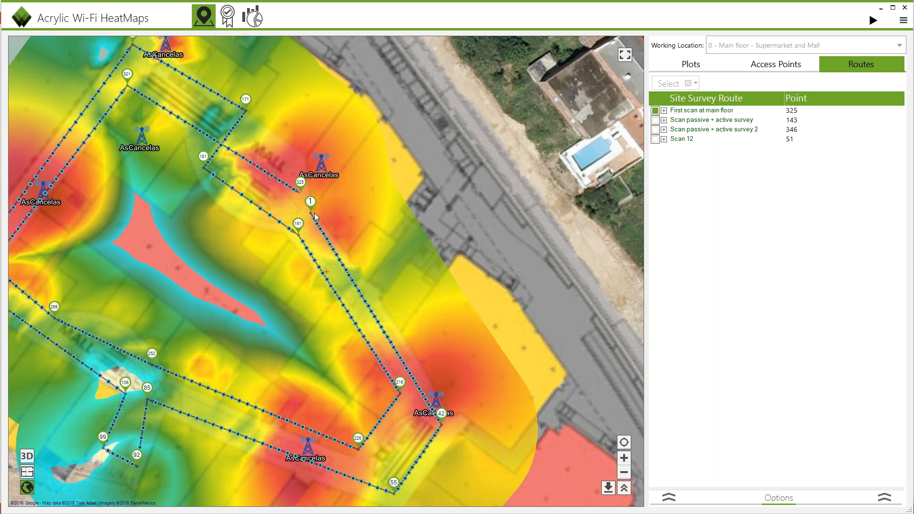
Change the AsCancelas plot to Channel coverage and show its channel color legend.
{"action": "left_click", "coordinate": [684, 69]}
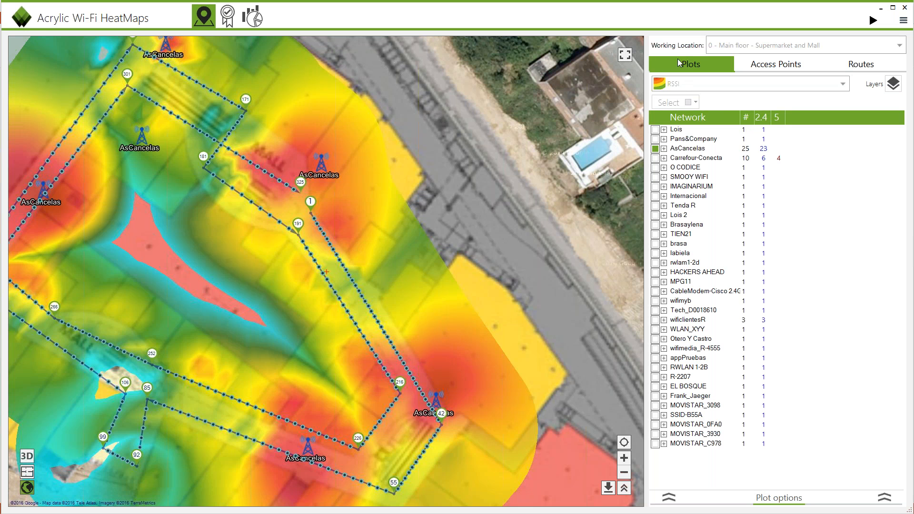
{"action": "left_click", "coordinate": [685, 84]}
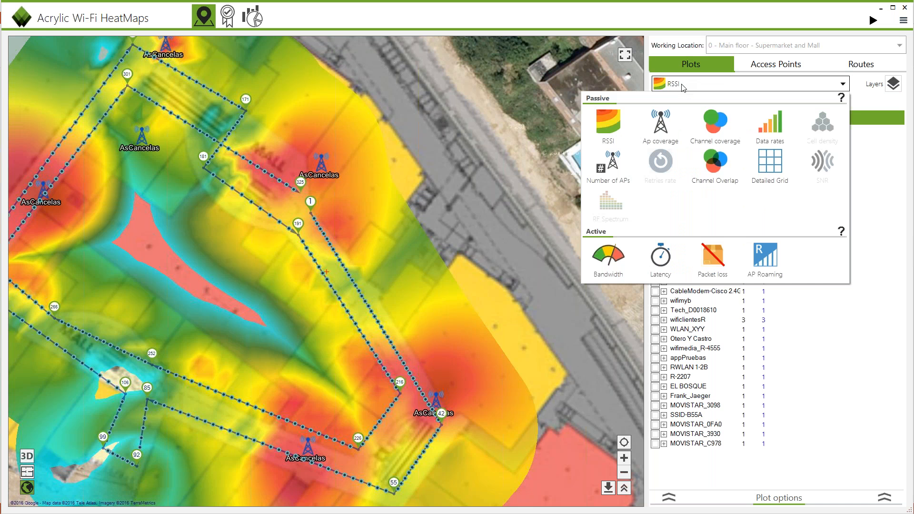
{"action": "left_click", "coordinate": [717, 124]}
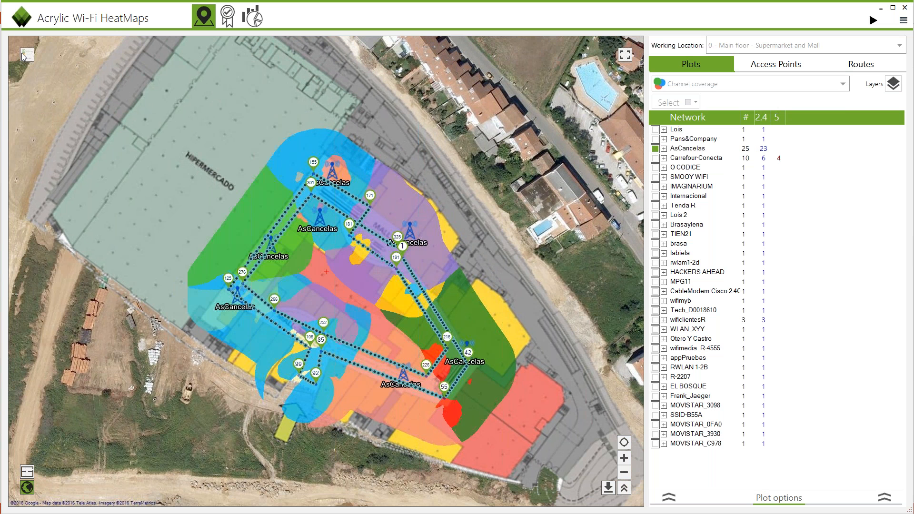
{"action": "left_click", "coordinate": [25, 56]}
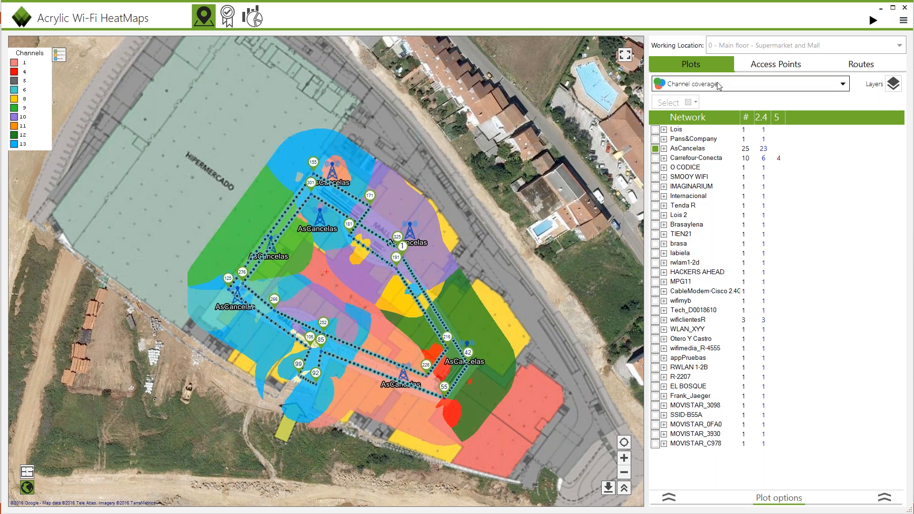
Change the AsCancelas plot to AP Roaming and show its legend of roaming access points.
{"action": "left_click", "coordinate": [697, 86]}
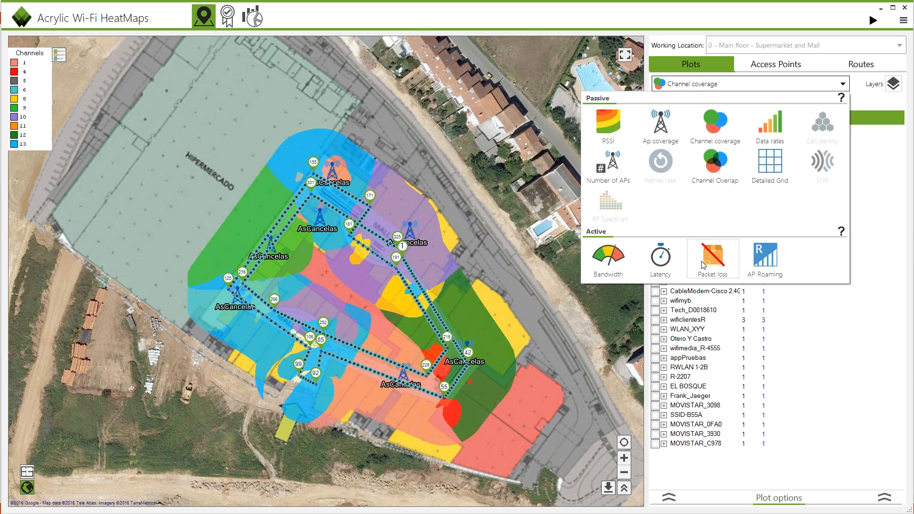
{"action": "left_click", "coordinate": [761, 259]}
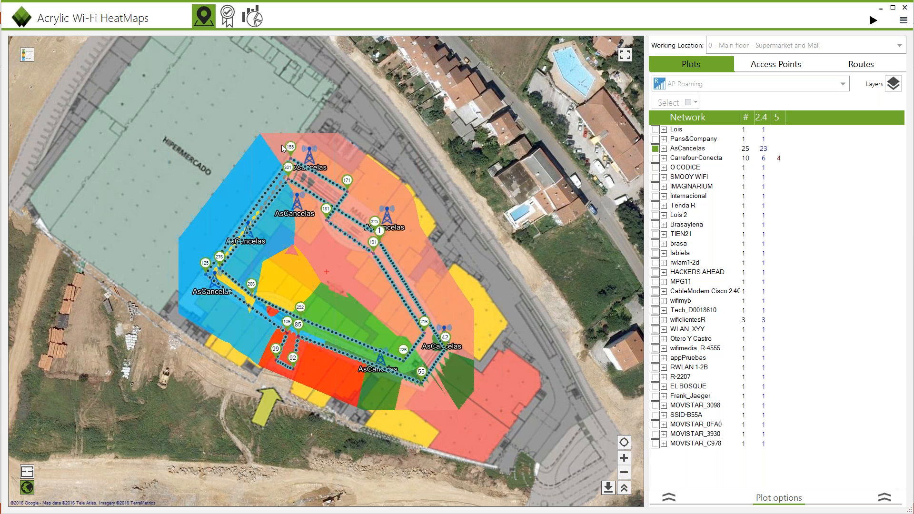
{"action": "left_click", "coordinate": [27, 55]}
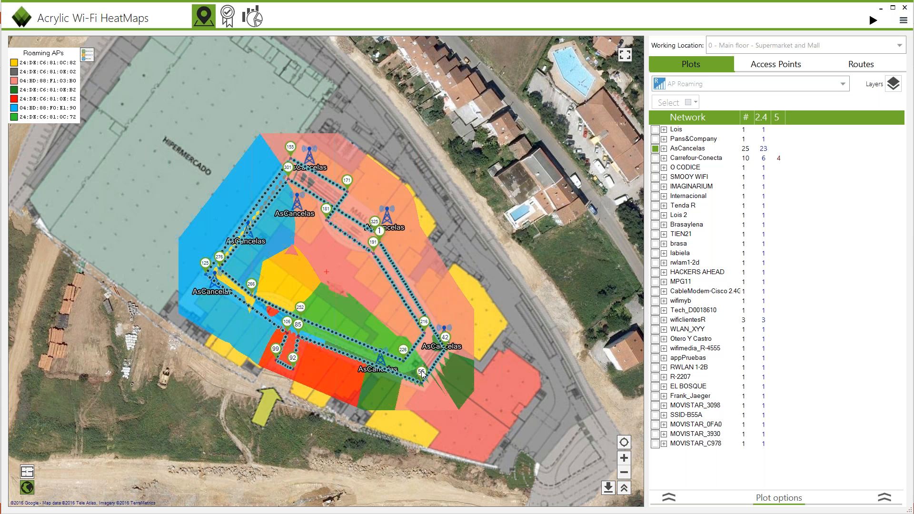
{"action": "left_click", "coordinate": [682, 89]}
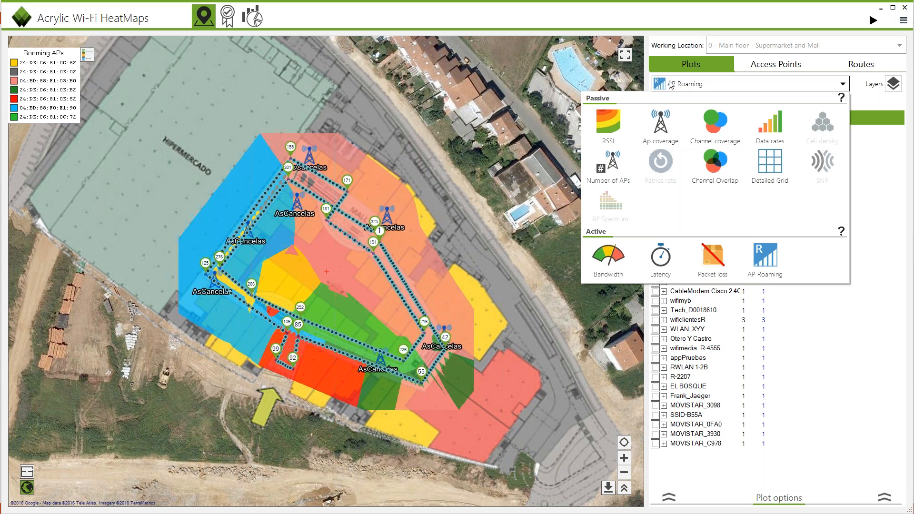
{"action": "left_click", "coordinate": [694, 61]}
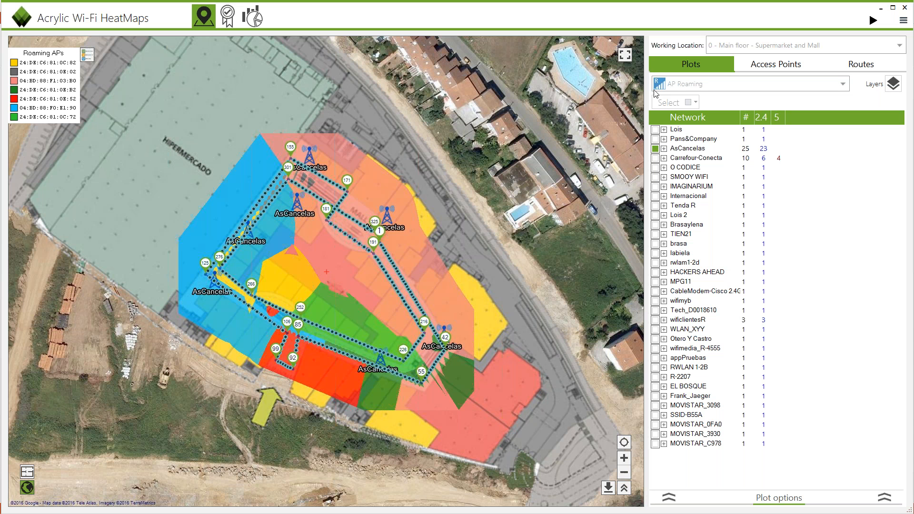
Open the report generation view and include all scans of the "0 - Main floor" location in the report.
{"action": "left_click", "coordinate": [255, 19]}
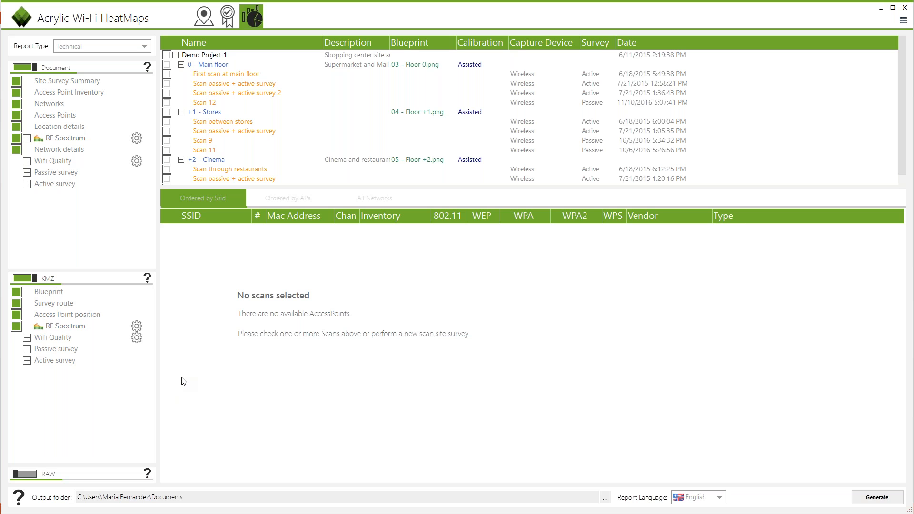
{"action": "left_click", "coordinate": [167, 64]}
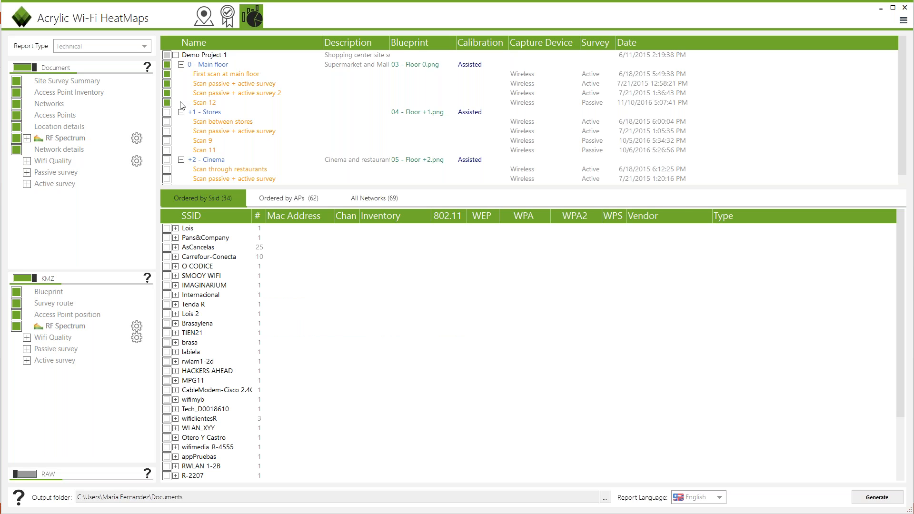
{"action": "left_click", "coordinate": [167, 93]}
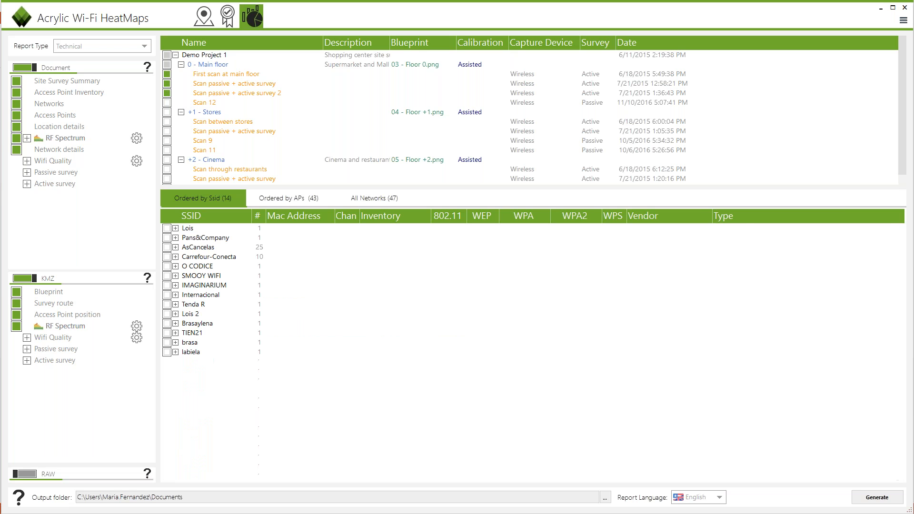
{"action": "left_click", "coordinate": [167, 93]}
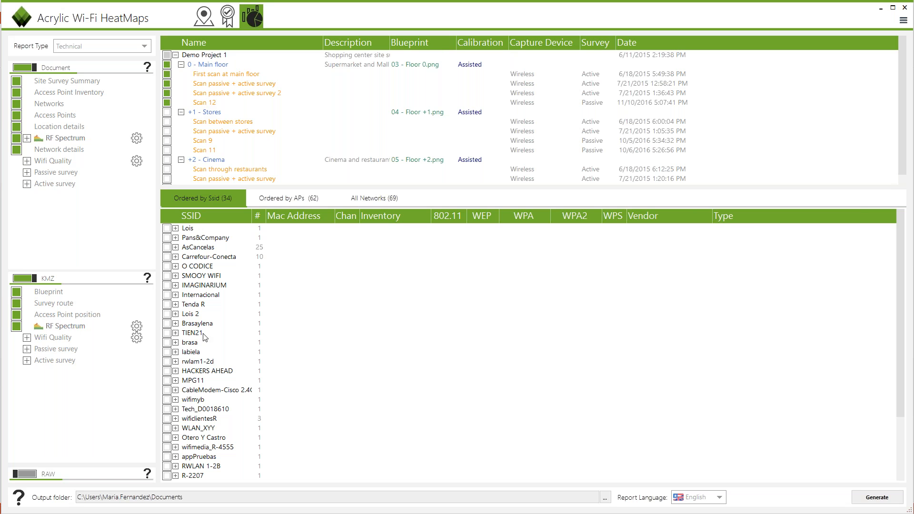
Select the AsCancelas network for the report and review the list of its access points.
{"action": "left_click", "coordinate": [166, 248]}
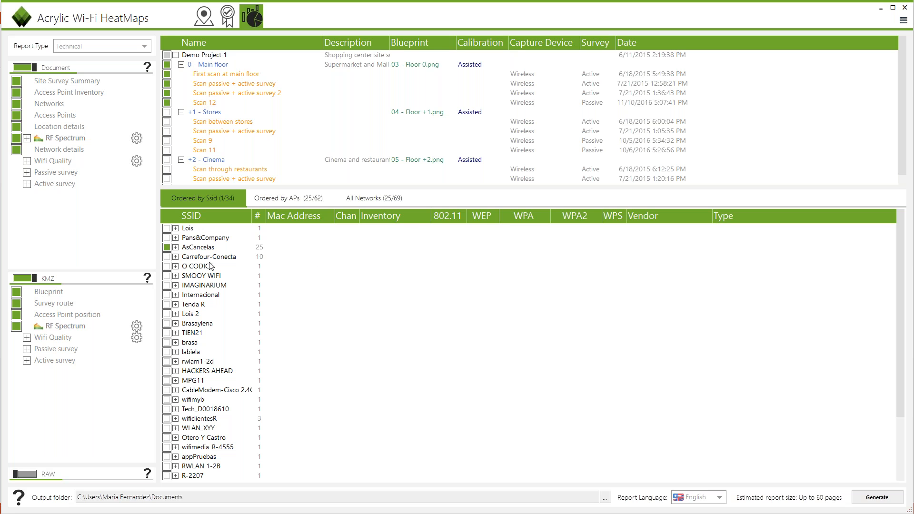
{"action": "left_click", "coordinate": [176, 248]}
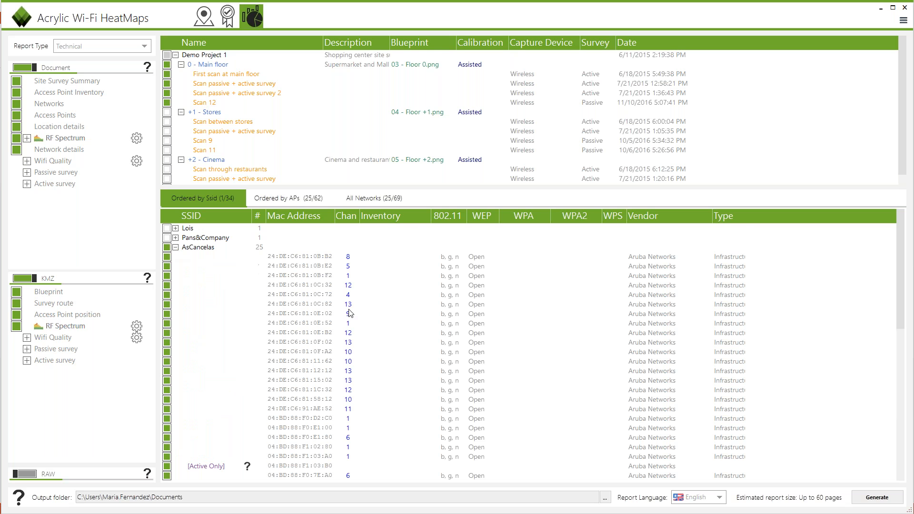
{"action": "scroll", "coordinate": [243, 272], "scroll_direction": "down", "scroll_amount": 1}
{"action": "scroll", "coordinate": [243, 272], "scroll_direction": "up", "scroll_amount": 1}
{"action": "left_click", "coordinate": [166, 247]}
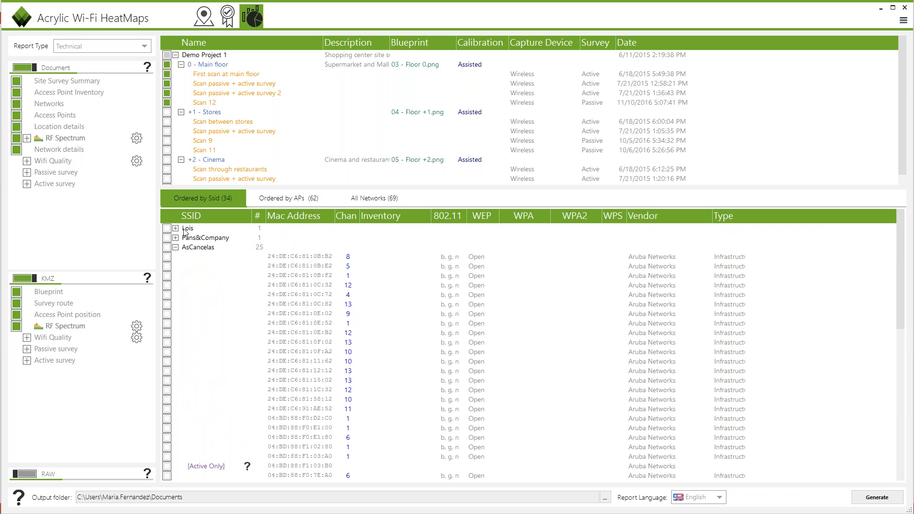
{"action": "left_click", "coordinate": [166, 247]}
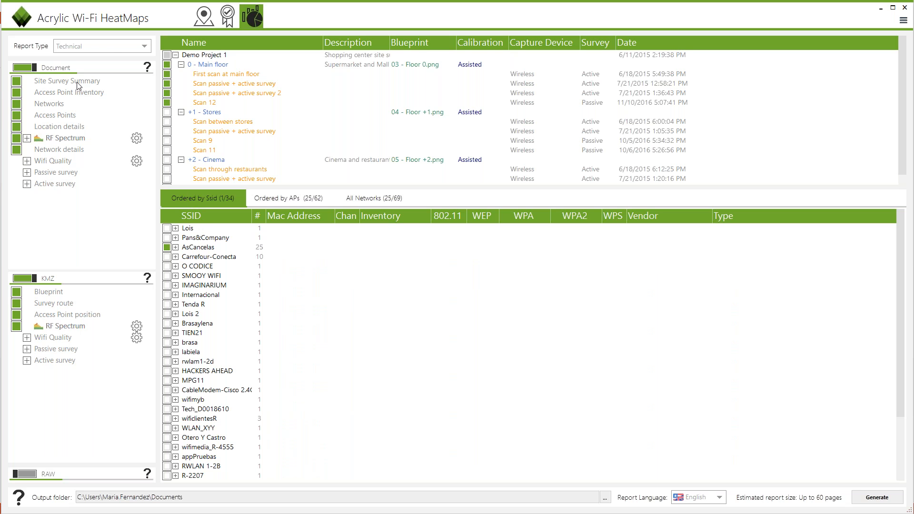
Turn off the KMZ output and look through the report types, the document's Passive survey plots and the report languages.
{"action": "left_click", "coordinate": [114, 50]}
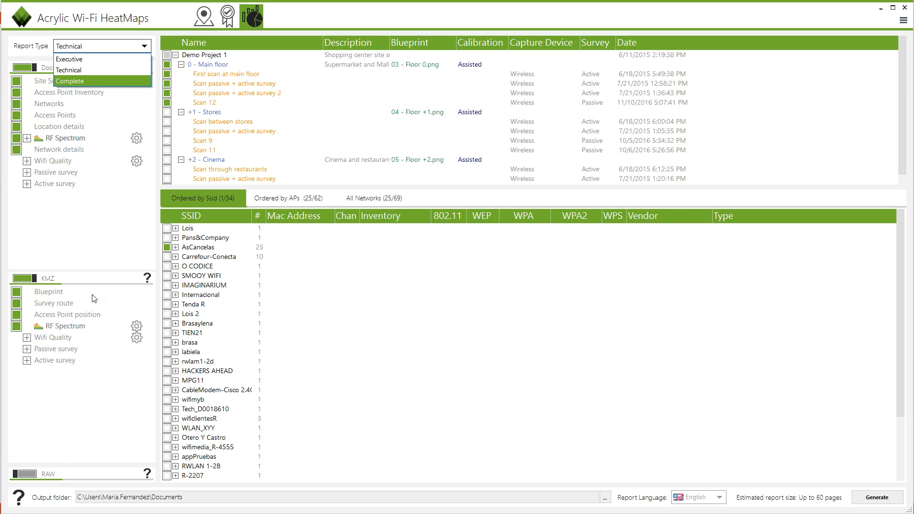
{"action": "left_click", "coordinate": [30, 281]}
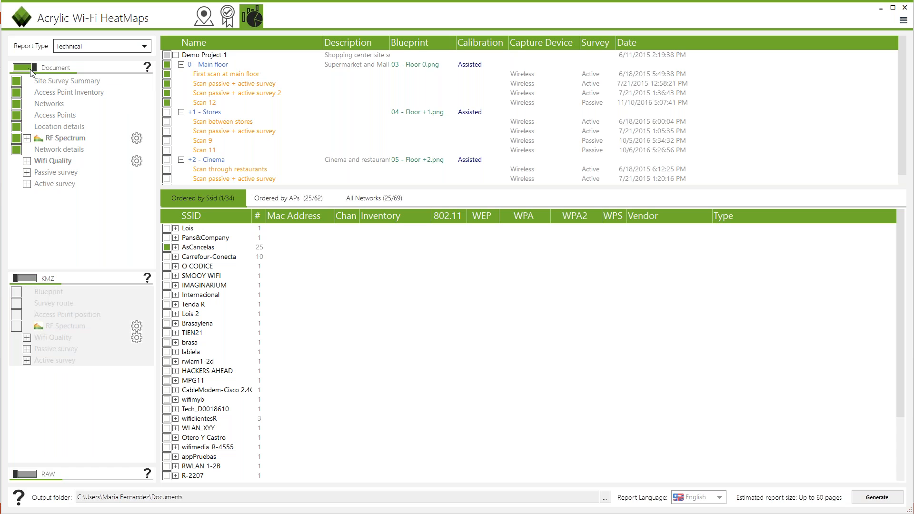
{"action": "left_click", "coordinate": [26, 161]}
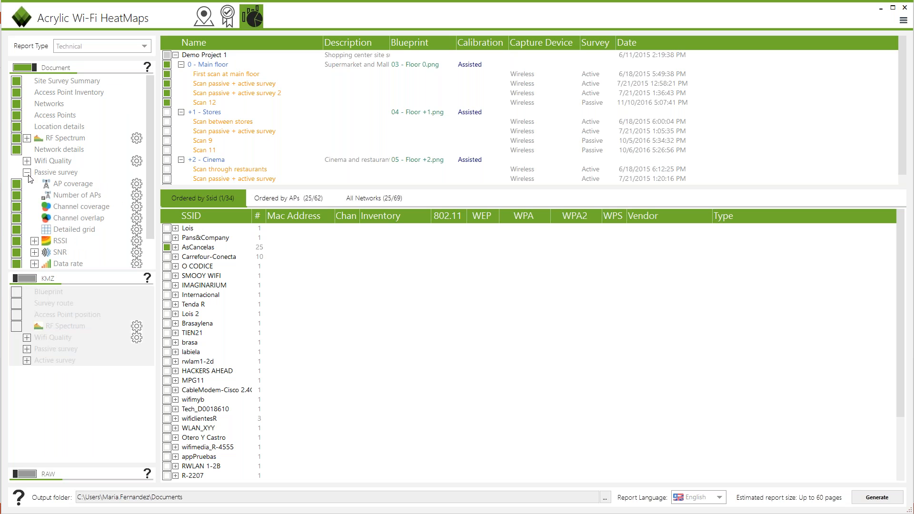
{"action": "left_click", "coordinate": [26, 162]}
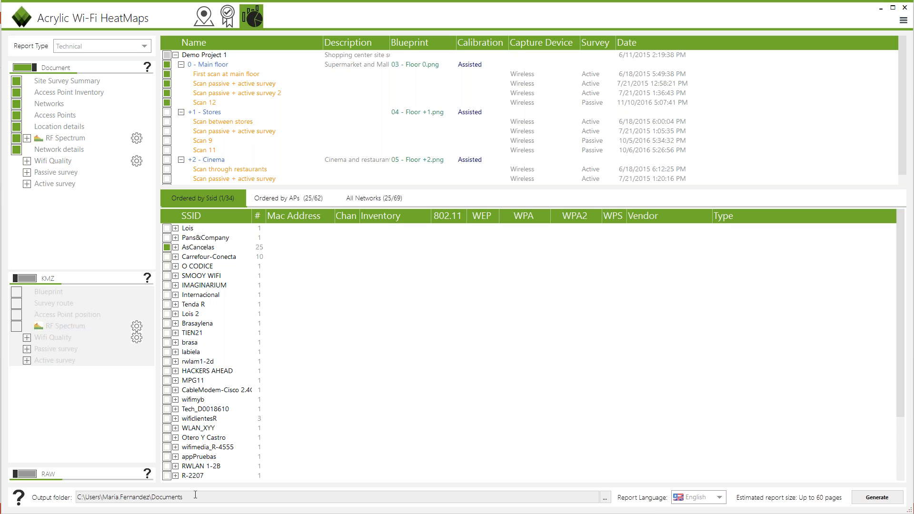
{"action": "left_click", "coordinate": [704, 501]}
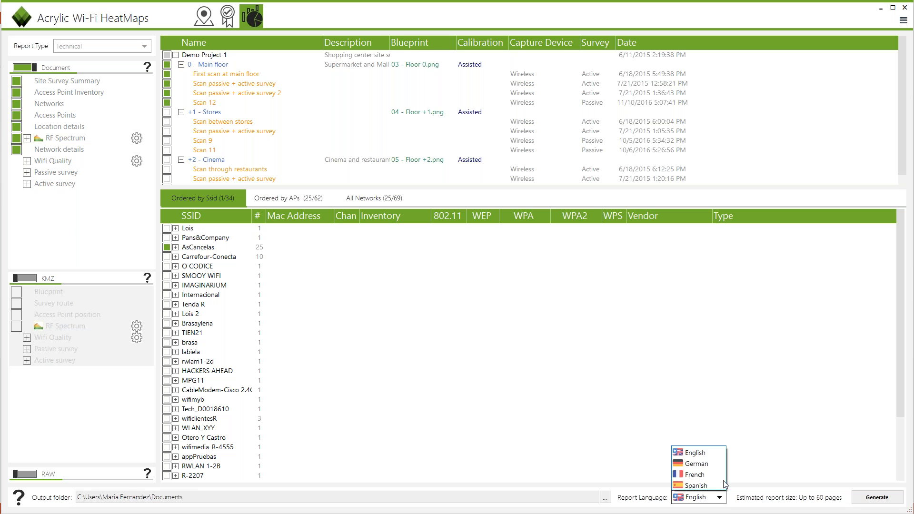
{"action": "left_click", "coordinate": [742, 437]}
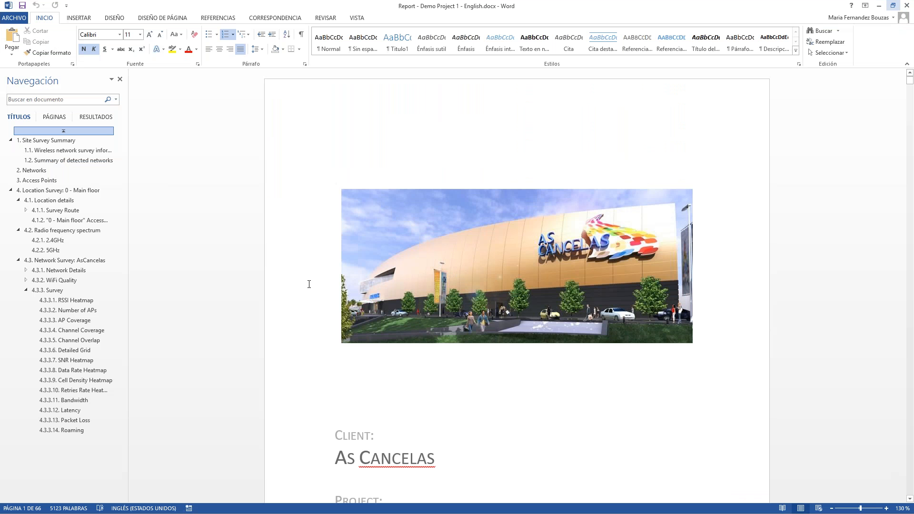
Switch to the "Report - Demo Project 1 - English.docx" report in Word and examine its cover image, client, project and date.
{"action": "scroll", "coordinate": [314, 296], "scroll_direction": "down", "scroll_amount": 3}
{"action": "scroll", "coordinate": [314, 296], "scroll_direction": "up", "scroll_amount": 3}
{"action": "scroll", "coordinate": [517, 286], "scroll_direction": "down", "scroll_amount": 3}
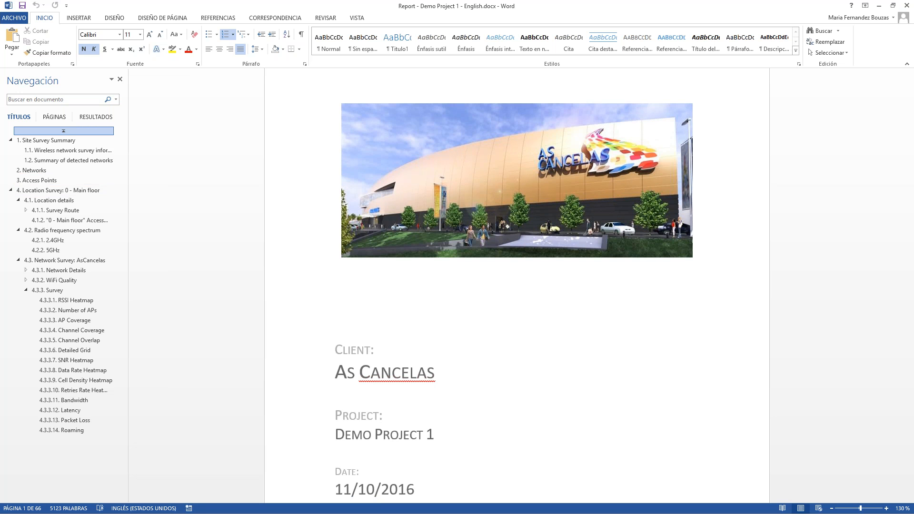
{"action": "scroll", "coordinate": [517, 286], "scroll_direction": "down", "scroll_amount": 1}
{"action": "scroll", "coordinate": [523, 318], "scroll_direction": "up", "scroll_amount": 3}
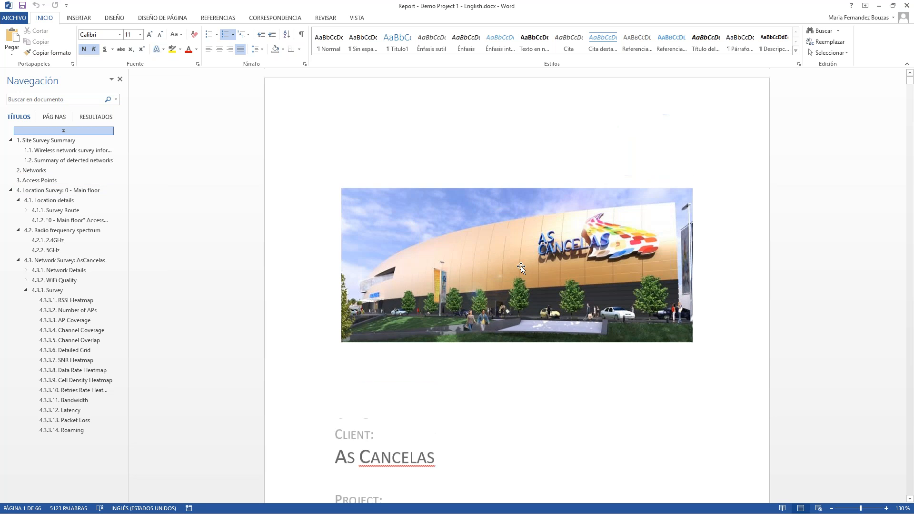
{"action": "left_click", "coordinate": [523, 318]}
{"action": "scroll", "coordinate": [523, 318], "scroll_direction": "down", "scroll_amount": 3}
{"action": "scroll", "coordinate": [523, 318], "scroll_direction": "down", "scroll_amount": 1}
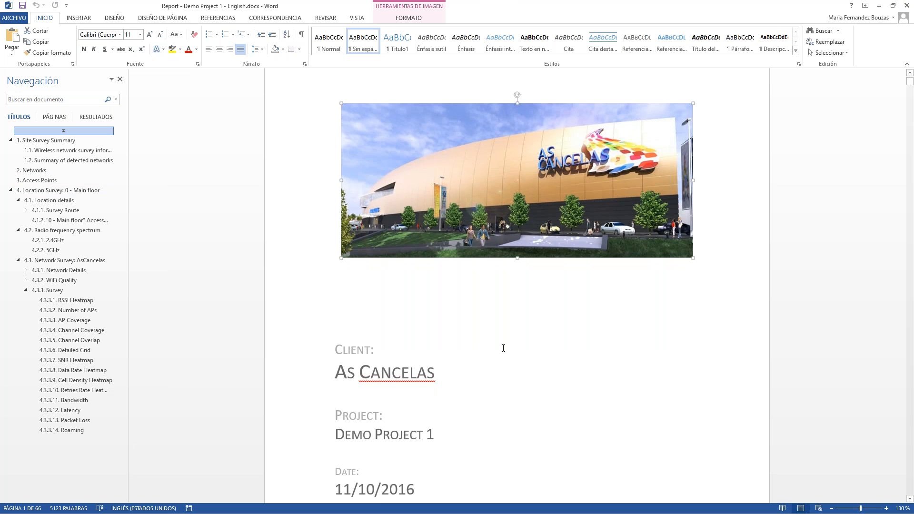
{"action": "scroll", "coordinate": [504, 347], "scroll_direction": "down", "scroll_amount": 3}
{"action": "left_click", "coordinate": [462, 315]}
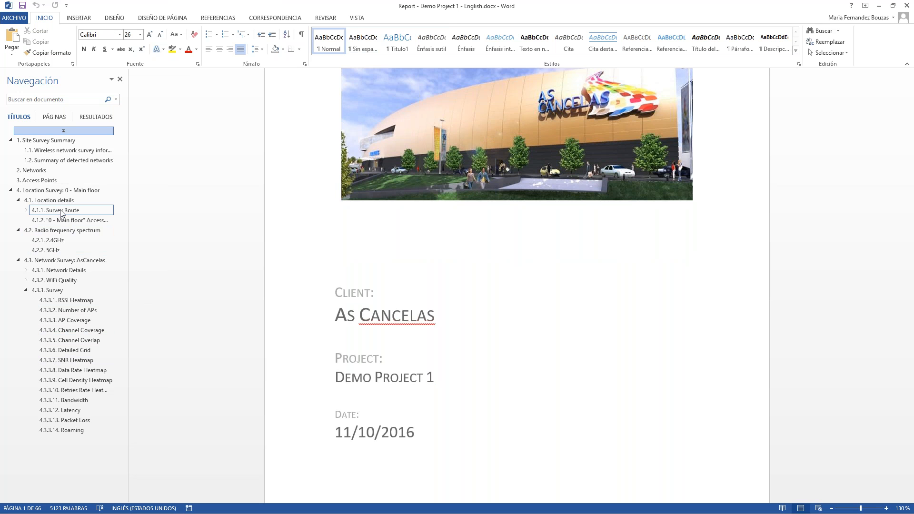
Go to the report's Networks section and examine its table and the Access Points section.
{"action": "left_click", "coordinate": [42, 172]}
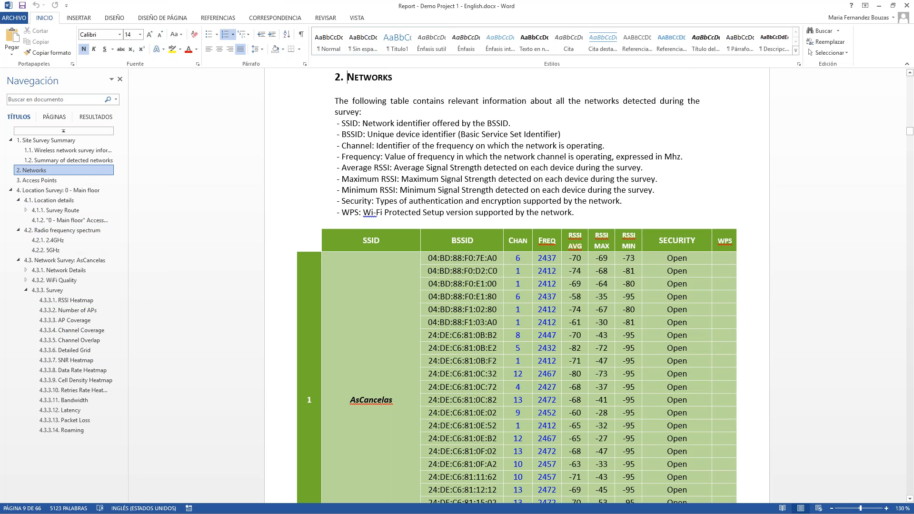
{"action": "scroll", "coordinate": [530, 273], "scroll_direction": "down", "scroll_amount": 1}
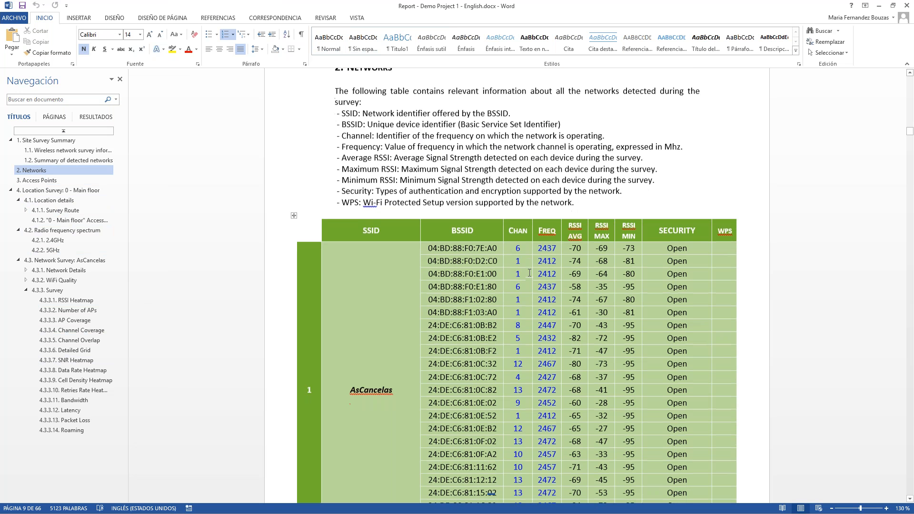
{"action": "scroll", "coordinate": [530, 273], "scroll_direction": "down", "scroll_amount": 8}
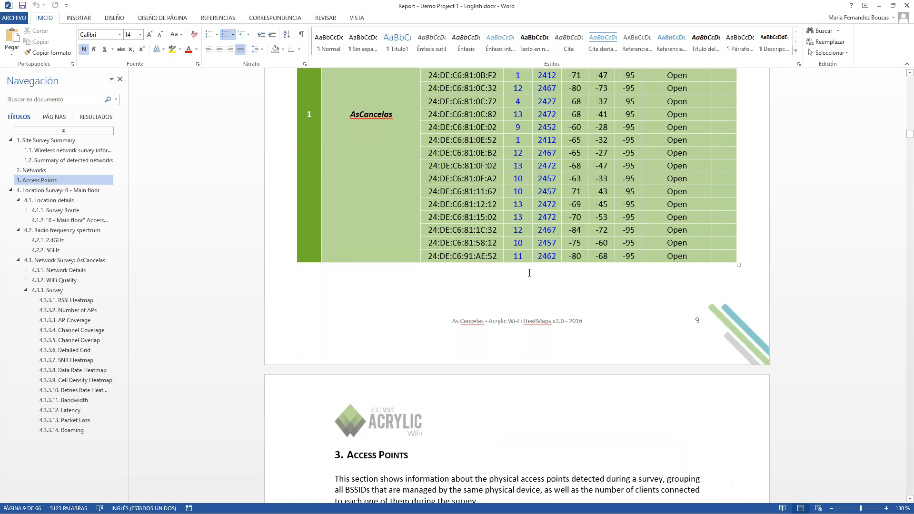
{"action": "scroll", "coordinate": [529, 273], "scroll_direction": "down", "scroll_amount": 12}
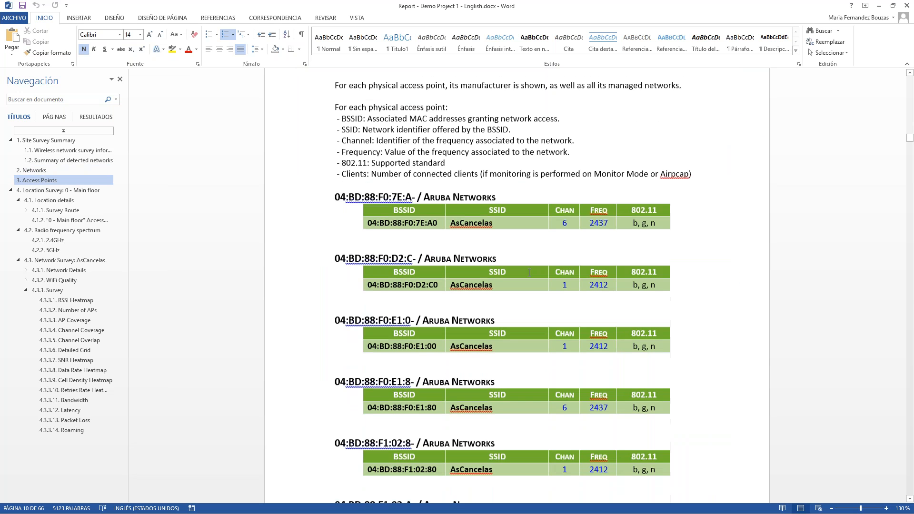
{"action": "scroll", "coordinate": [529, 272], "scroll_direction": "down", "scroll_amount": 7}
{"action": "scroll", "coordinate": [530, 273], "scroll_direction": "up", "scroll_amount": 6}
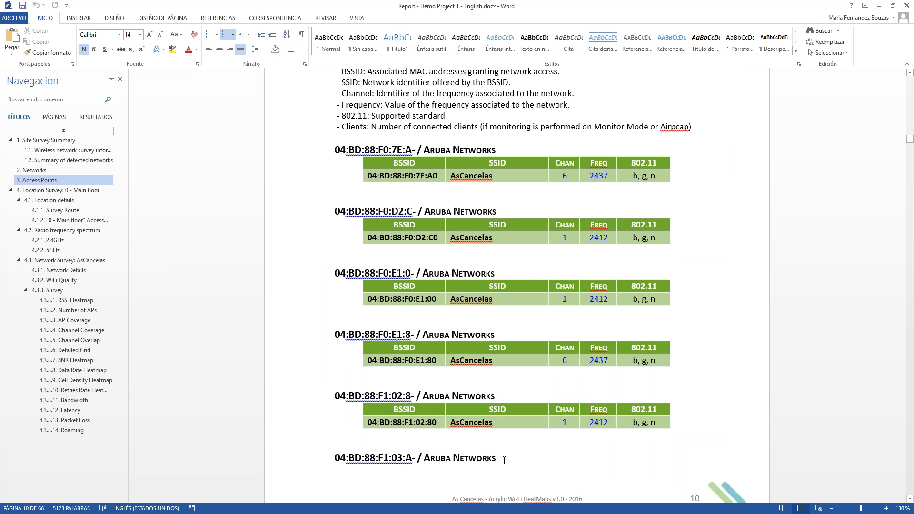
{"action": "left_click_drag", "start_coordinate": [526, 464], "coordinate": [406, 461]}
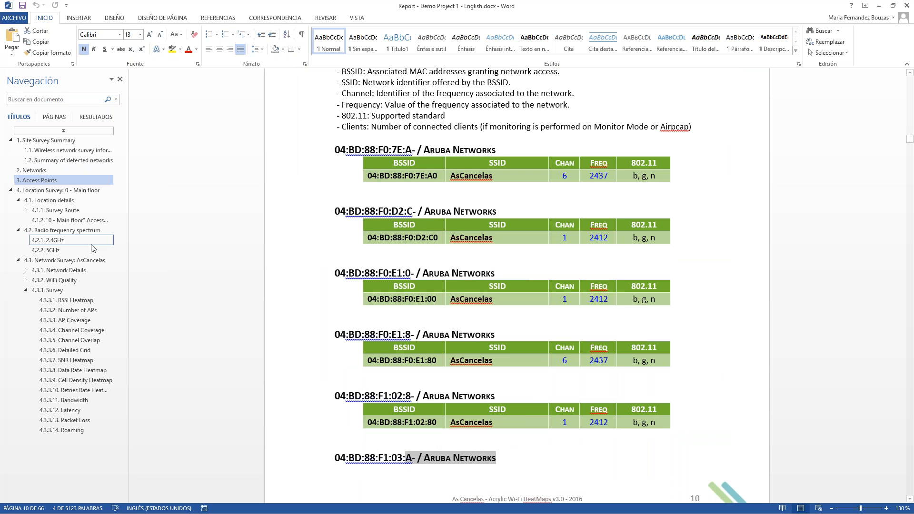
Go to the report's RSSI Heatmap section and examine the RSSI, Number of APs and AP Coverage plots for AsCancelas.
{"action": "left_click", "coordinate": [66, 300]}
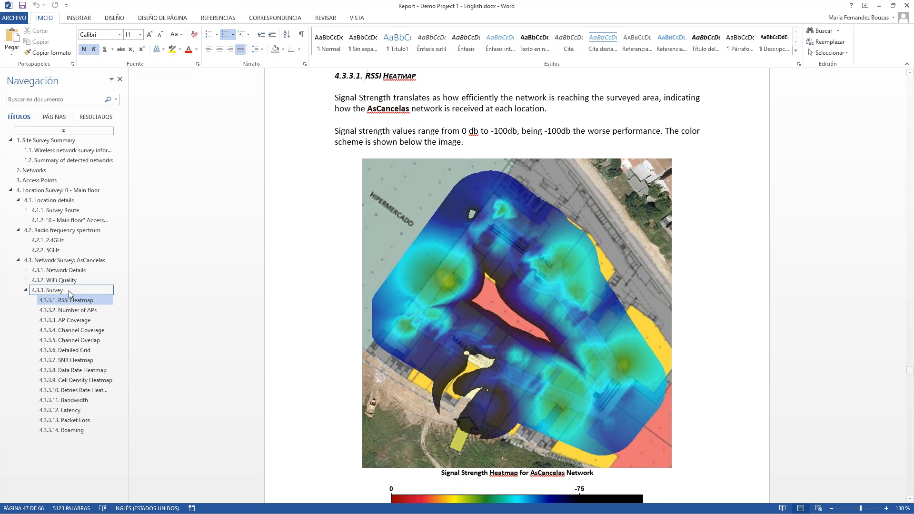
{"action": "scroll", "coordinate": [190, 272], "scroll_direction": "down", "scroll_amount": 1}
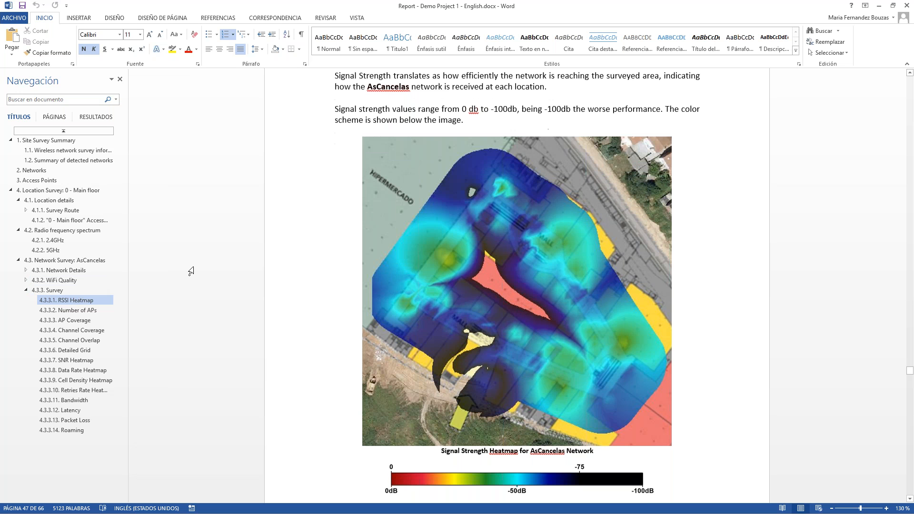
{"action": "scroll", "coordinate": [191, 271], "scroll_direction": "down", "scroll_amount": 6}
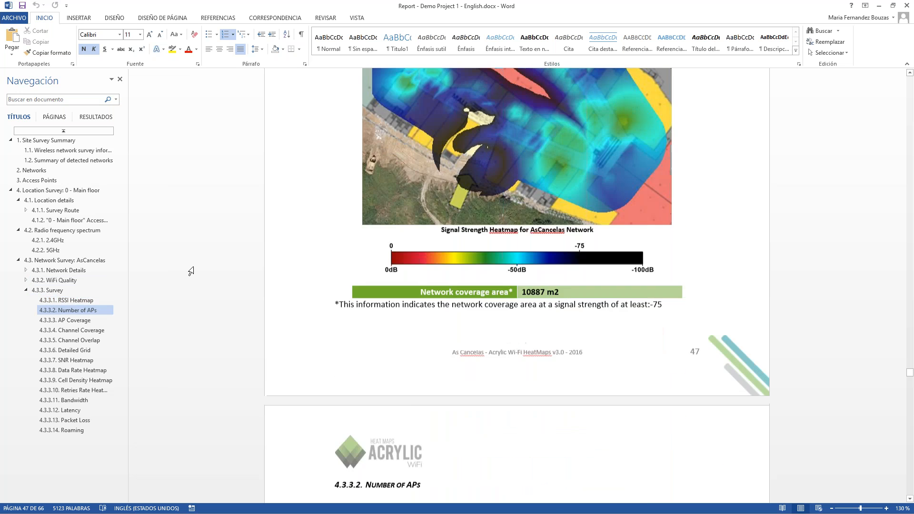
{"action": "scroll", "coordinate": [191, 272], "scroll_direction": "down", "scroll_amount": 6}
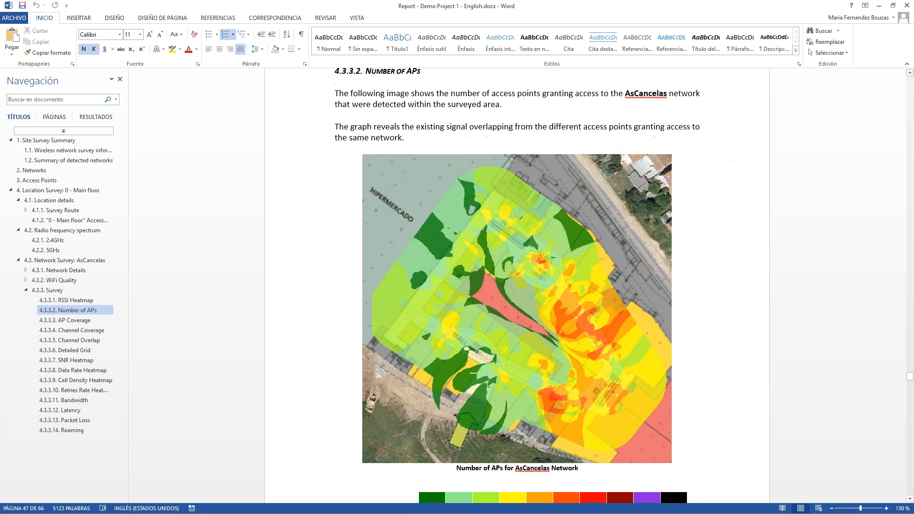
{"action": "scroll", "coordinate": [517, 286], "scroll_direction": "down", "scroll_amount": 8}
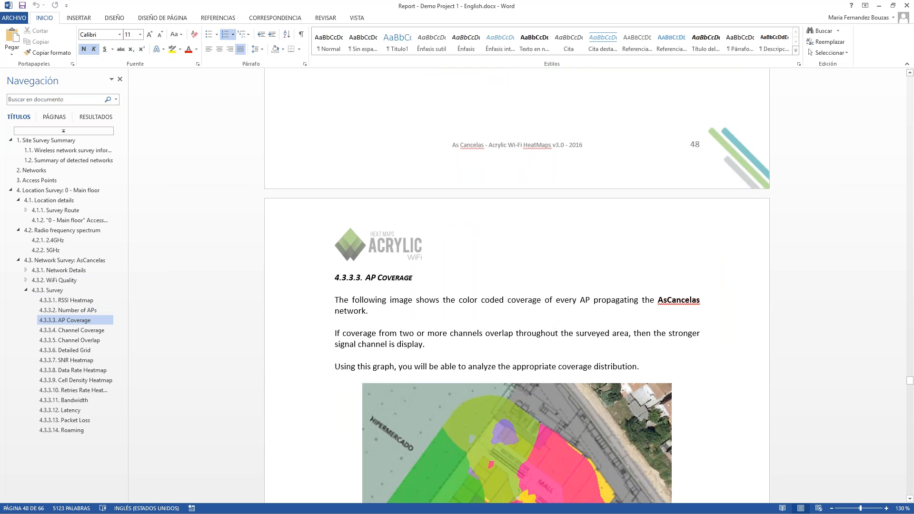
{"action": "scroll", "coordinate": [517, 285], "scroll_direction": "down", "scroll_amount": 2}
{"action": "scroll", "coordinate": [517, 286], "scroll_direction": "down", "scroll_amount": 7}
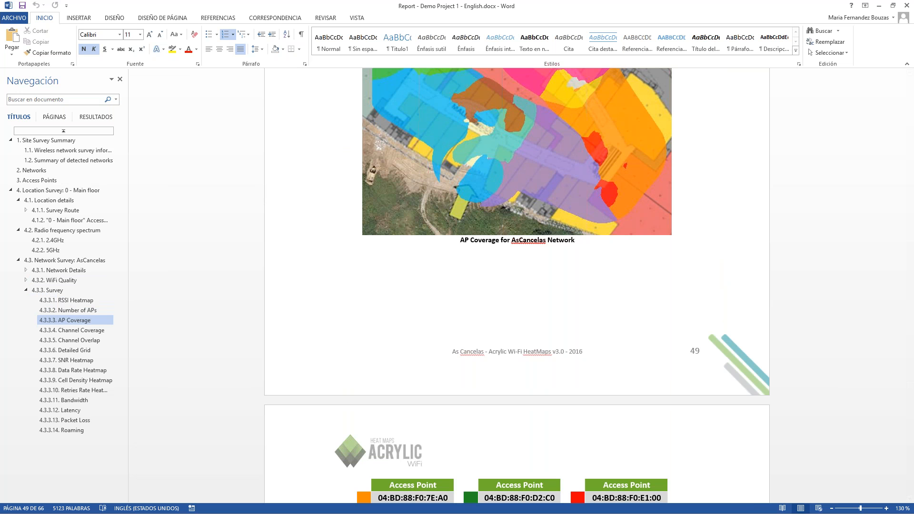
Examine the report's access point colour legend for AP Coverage and the Channel Coverage section for AsCancelas.
{"action": "scroll", "coordinate": [517, 286], "scroll_direction": "down", "scroll_amount": 7}
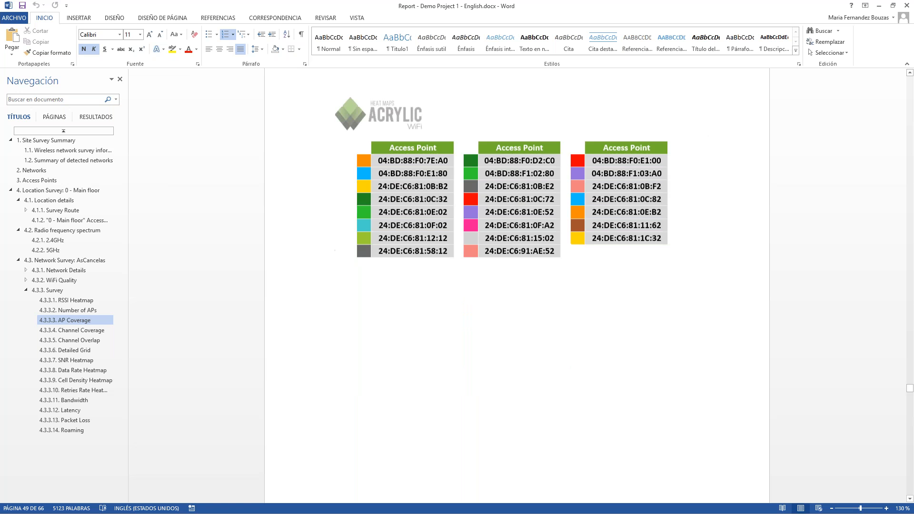
{"action": "scroll", "coordinate": [517, 286], "scroll_direction": "down", "scroll_amount": 1}
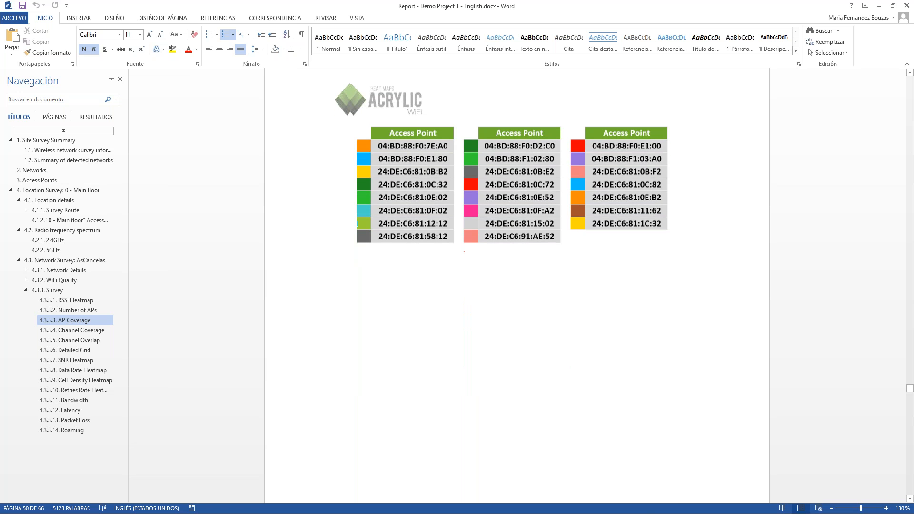
{"action": "scroll", "coordinate": [517, 286], "scroll_direction": "down", "scroll_amount": 14}
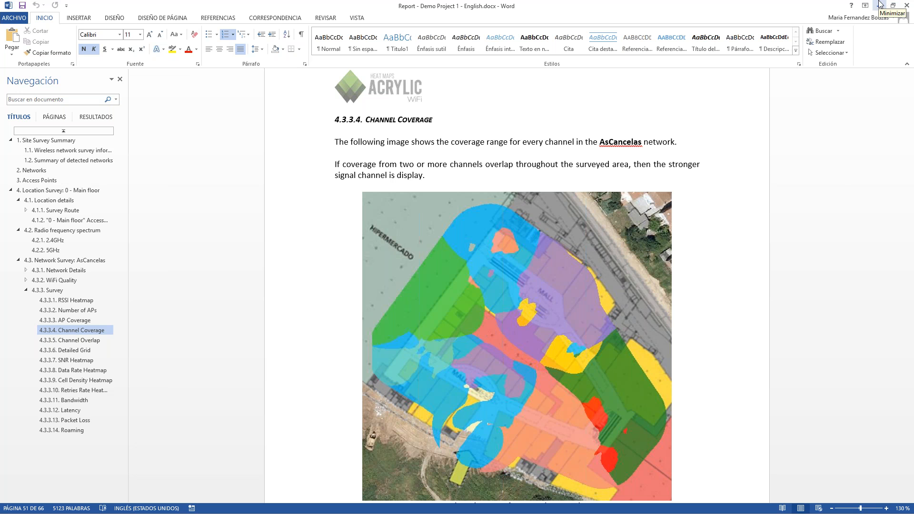
Switch back to Acrylic Wi-Fi HeatMaps, return to the survey map and look through the available passive and active plot types.
{"action": "left_click", "coordinate": [881, 5]}
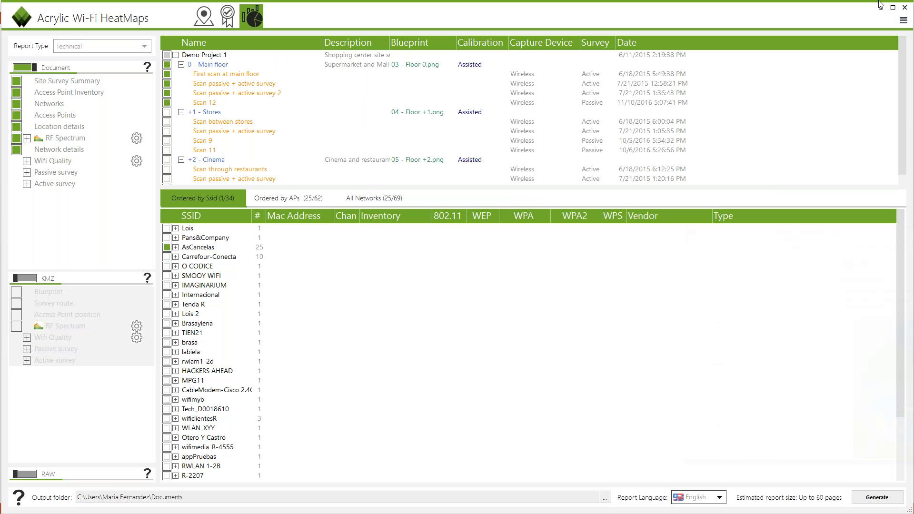
{"action": "left_click", "coordinate": [204, 12]}
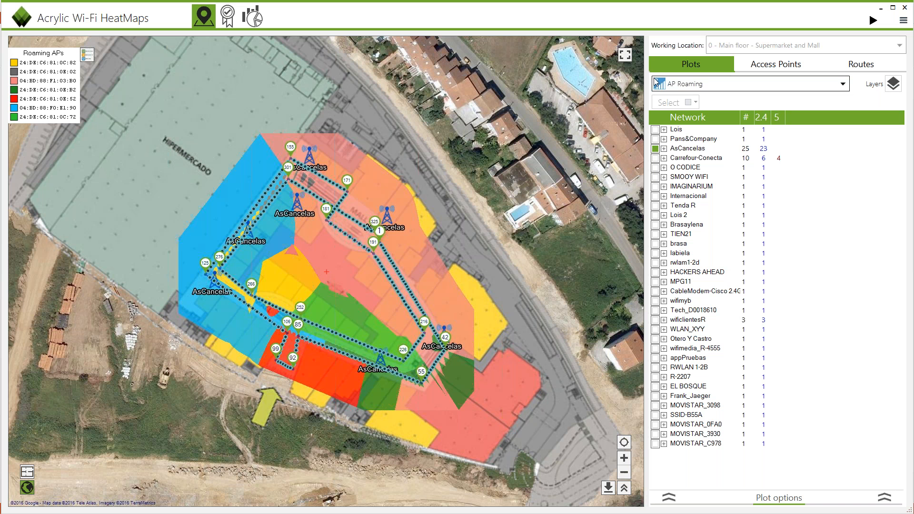
{"action": "left_click", "coordinate": [687, 88]}
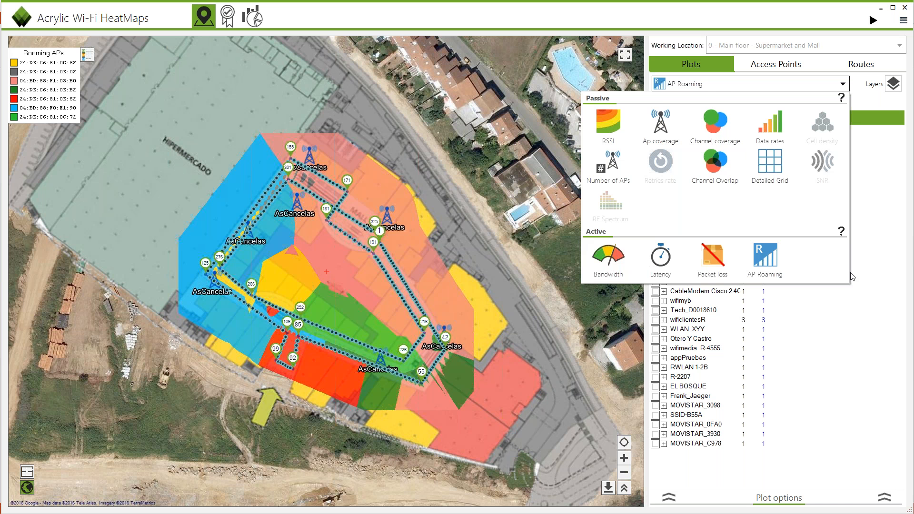
{"action": "left_click", "coordinate": [871, 230]}
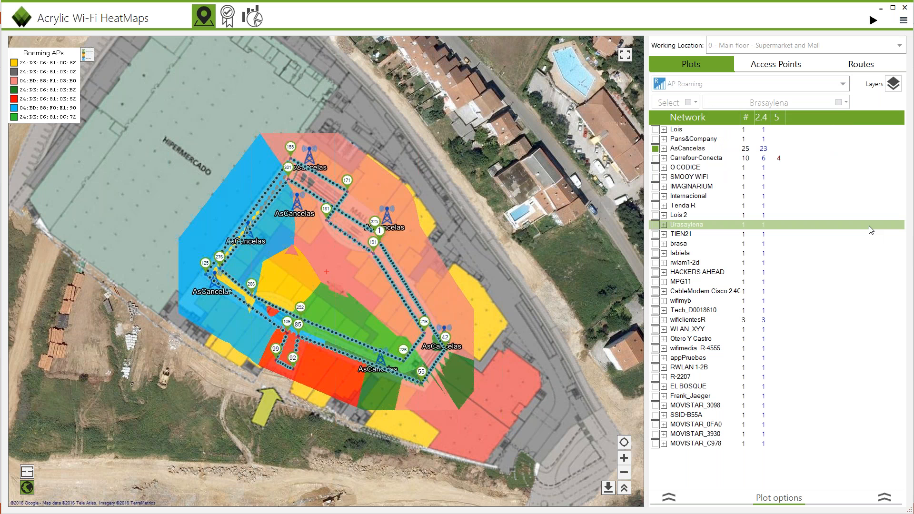